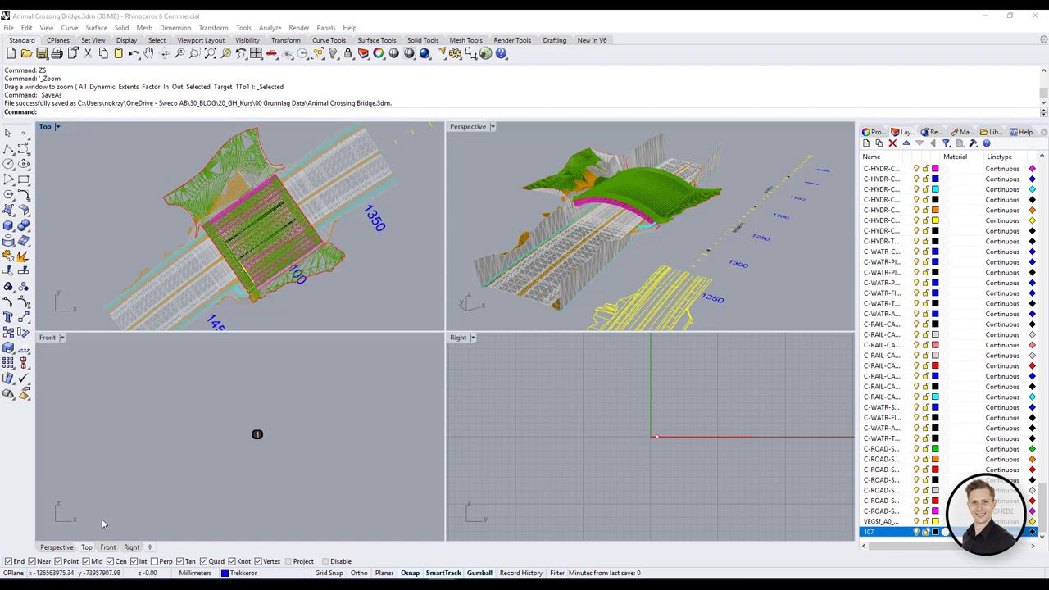
Step: Maximize the Perspective viewport, look through the Top, Front, Right and Perspective views, and restore the four-viewport layout
{"action": "left_click", "coordinate": [87, 552]}
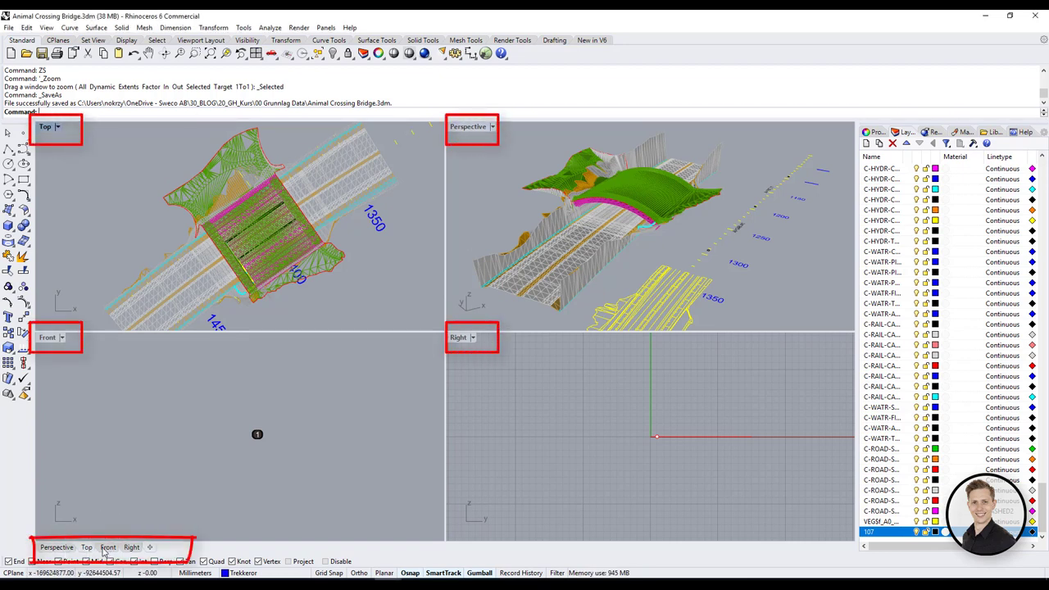
{"action": "left_click", "coordinate": [132, 549]}
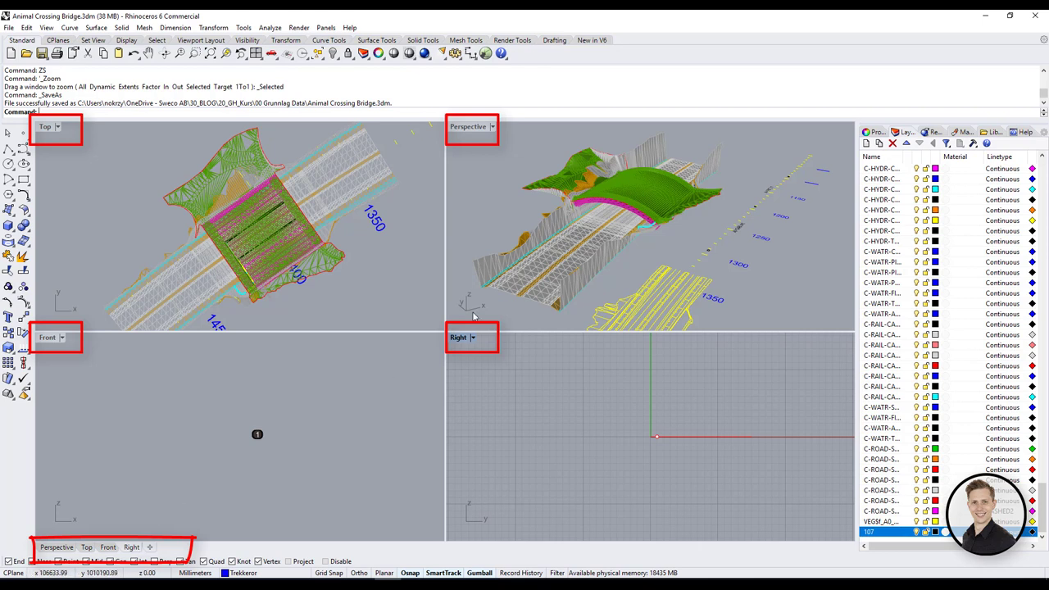
{"action": "double_click", "coordinate": [471, 129]}
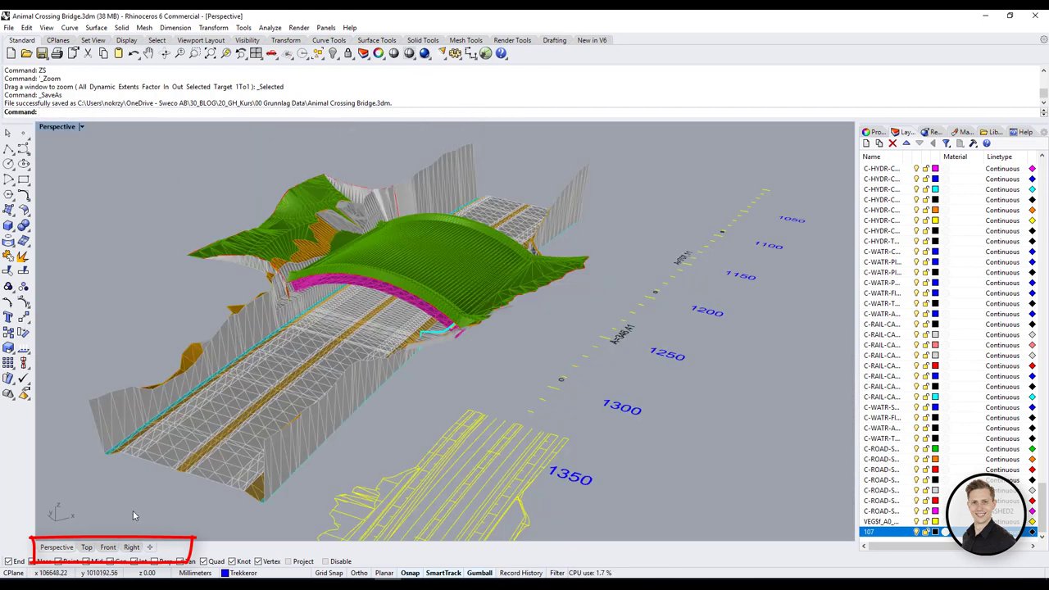
{"action": "left_click", "coordinate": [87, 548]}
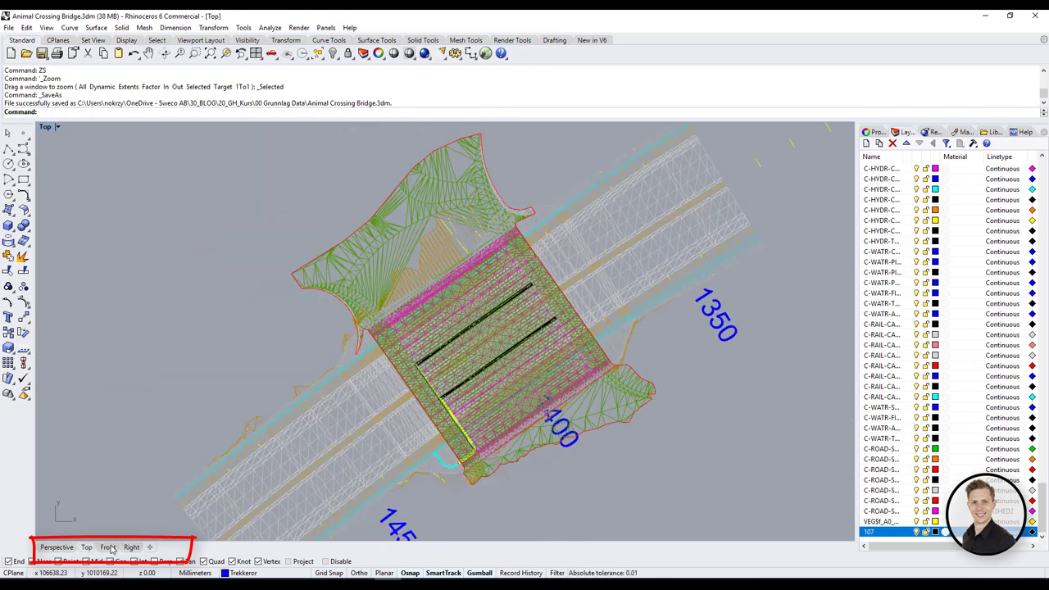
{"action": "left_click", "coordinate": [109, 547]}
{"action": "left_click", "coordinate": [132, 548]}
{"action": "left_click", "coordinate": [57, 547]}
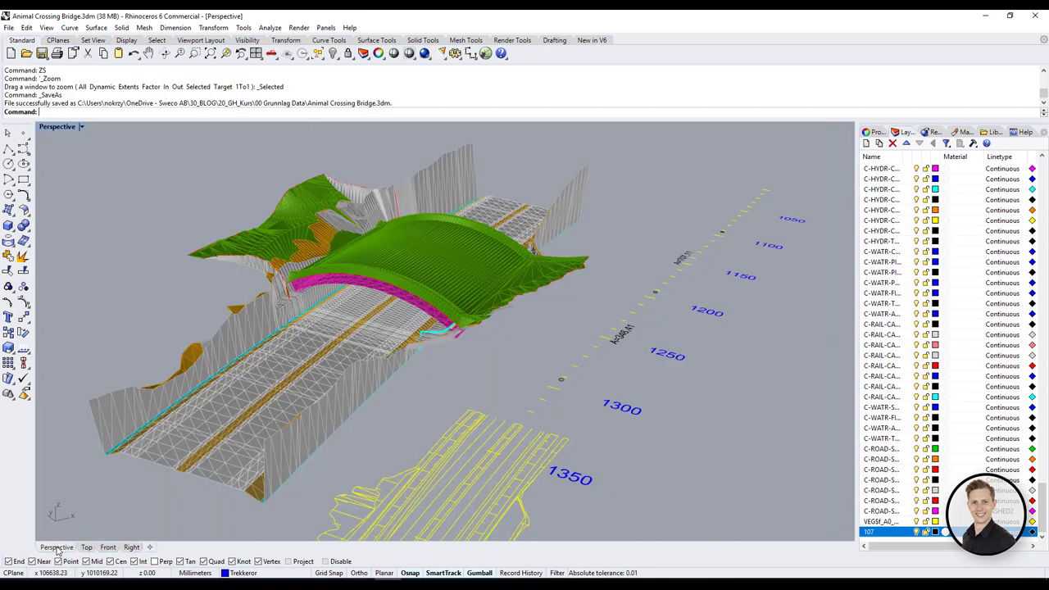
{"action": "double_click", "coordinate": [84, 129]}
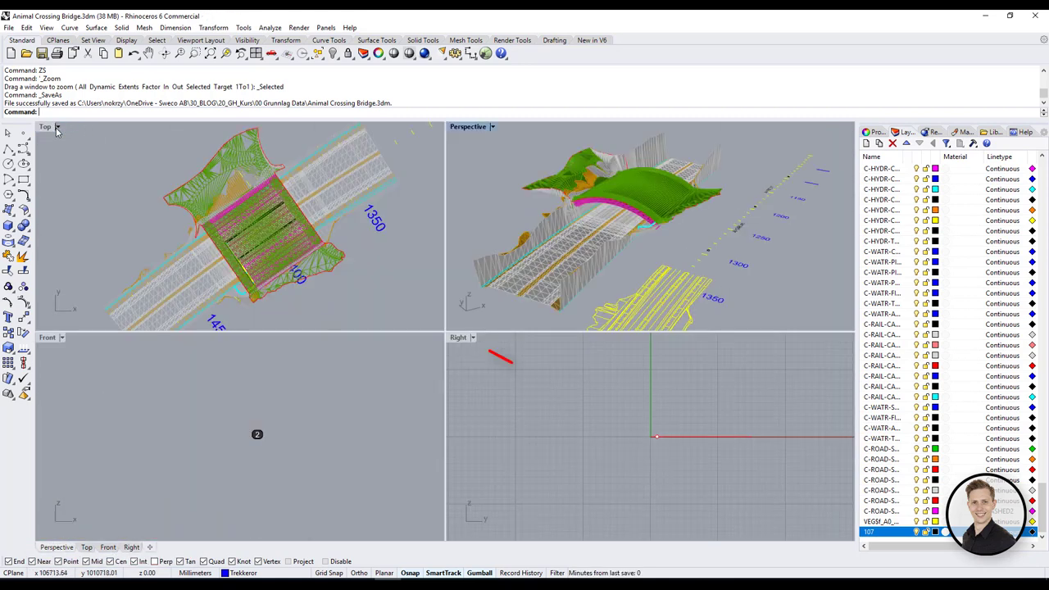
Step: Close the Right and Front viewports and extend the Top and Perspective viewports down over the freed area
{"action": "left_click", "coordinate": [473, 338]}
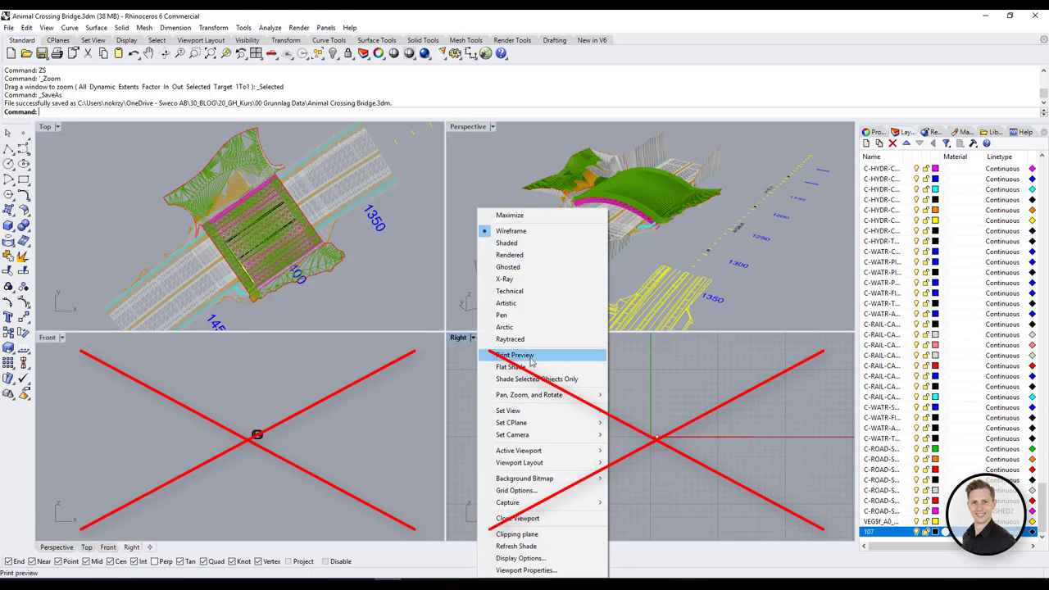
{"action": "left_click", "coordinate": [570, 520]}
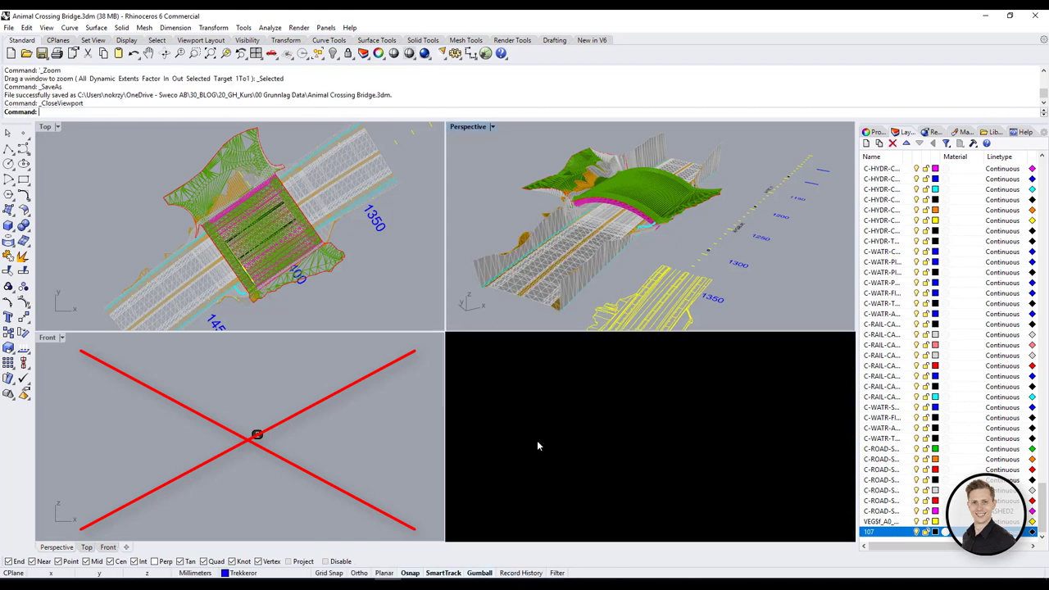
{"action": "left_click", "coordinate": [62, 337]}
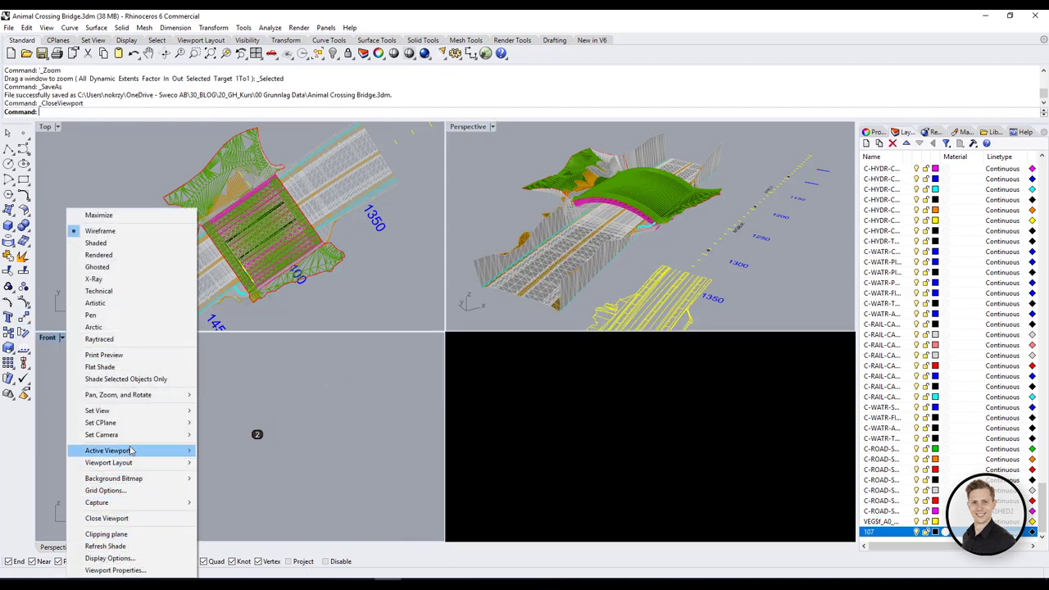
{"action": "left_click", "coordinate": [115, 518]}
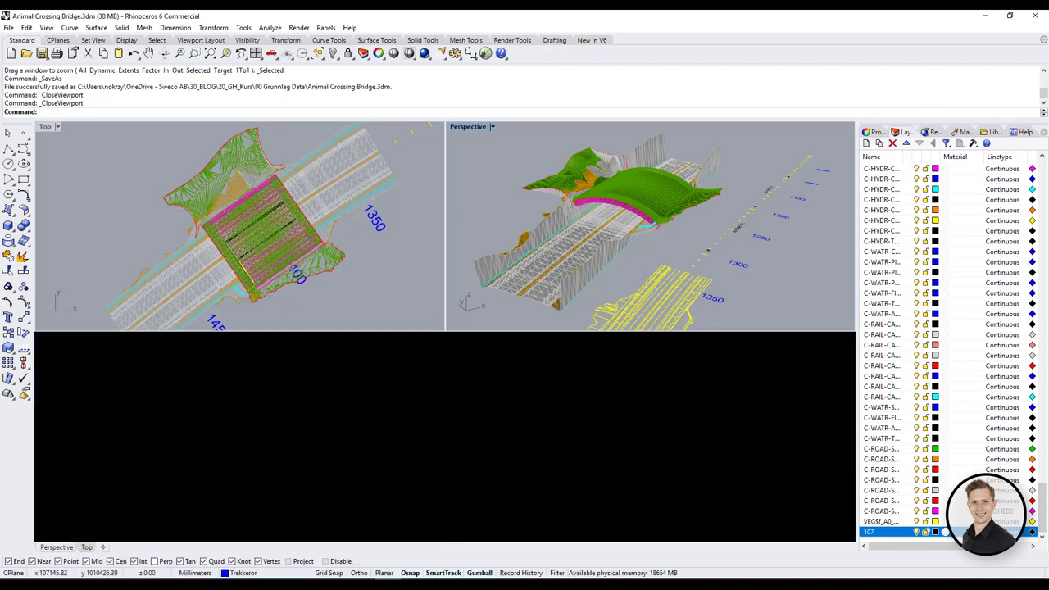
{"action": "left_click_drag", "start_coordinate": [626, 332], "coordinate": [626, 542]}
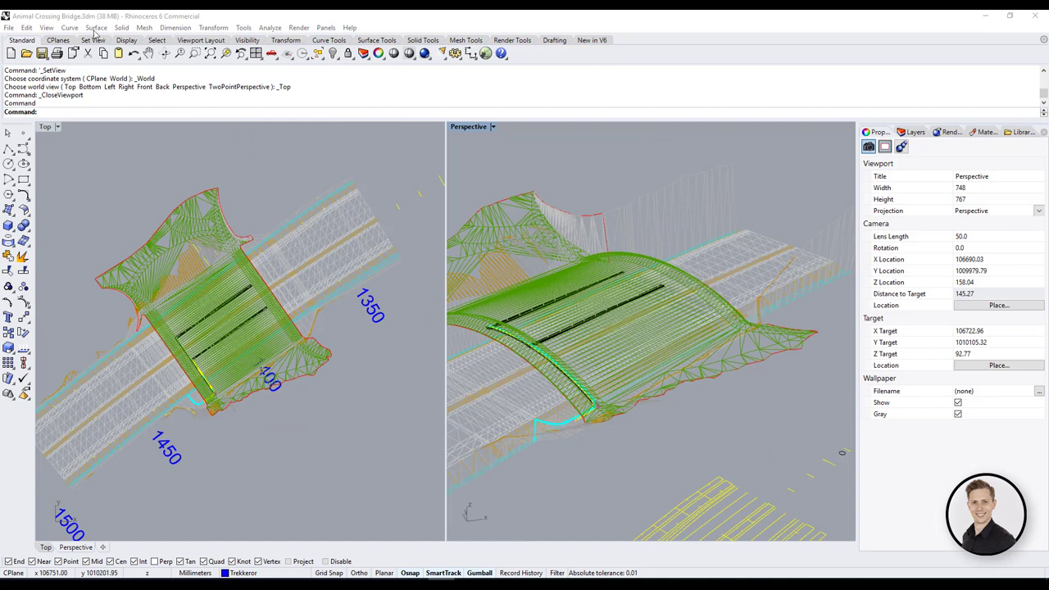
Step: Add a new floating viewport to the layout and show the Named Views panel
{"action": "left_click", "coordinate": [46, 28]}
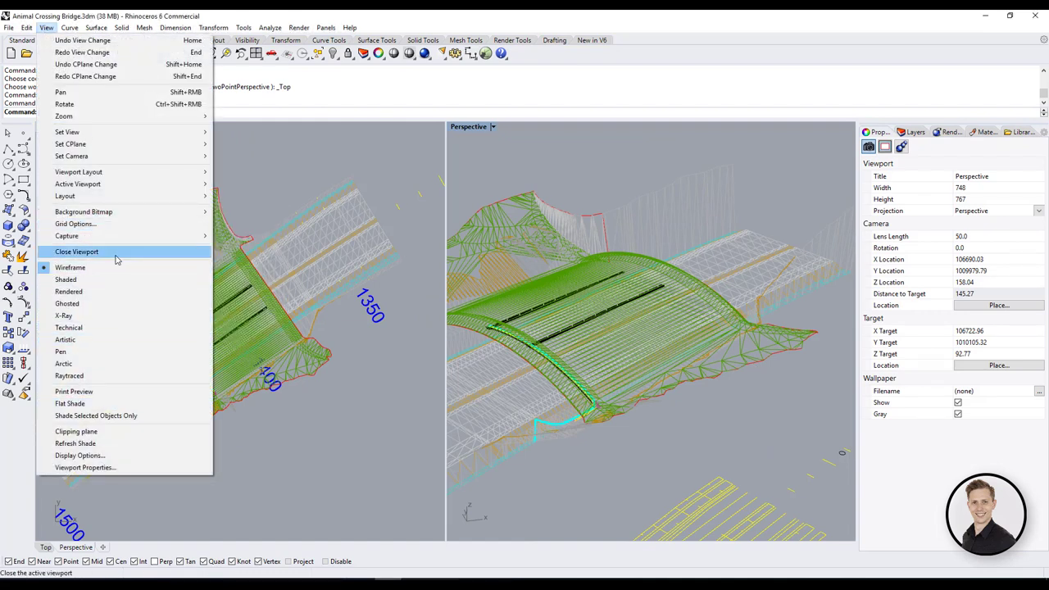
{"action": "mouse_move", "coordinate": [118, 172]}
{"action": "left_click", "coordinate": [217, 173]}
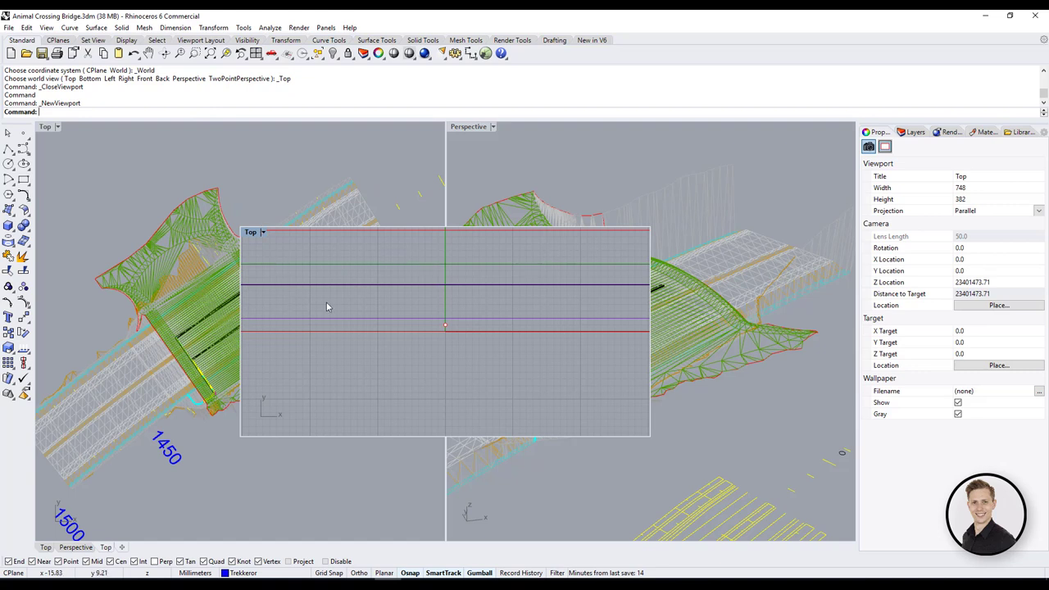
{"action": "scroll", "coordinate": [383, 354], "scroll_direction": "down", "scroll_amount": 6}
{"action": "scroll", "coordinate": [382, 351], "scroll_direction": "up", "scroll_amount": 4}
{"action": "scroll", "coordinate": [383, 351], "scroll_direction": "down", "scroll_amount": 8}
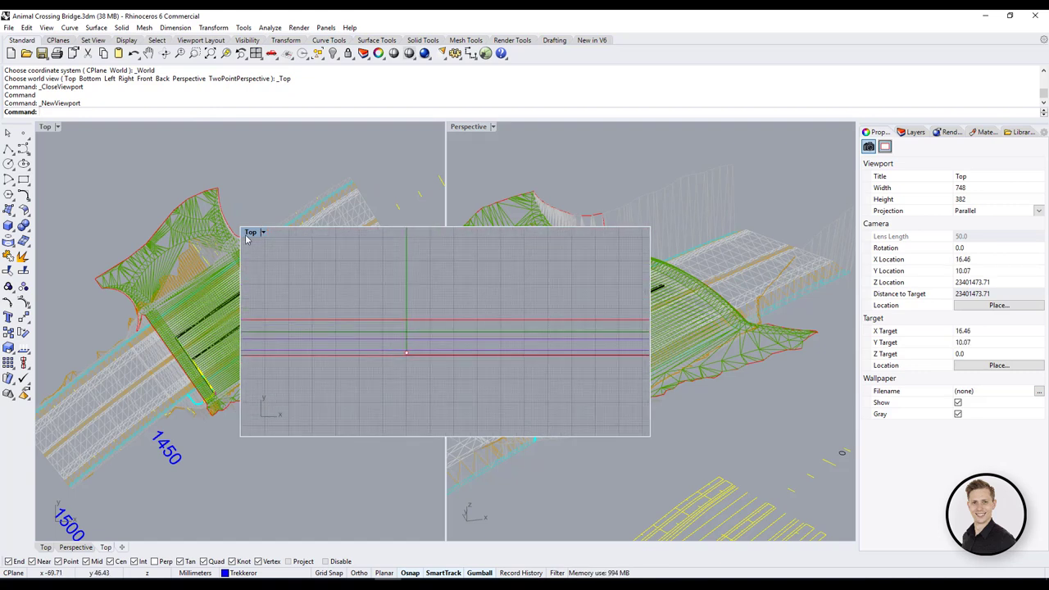
{"action": "left_click", "coordinate": [1043, 133]}
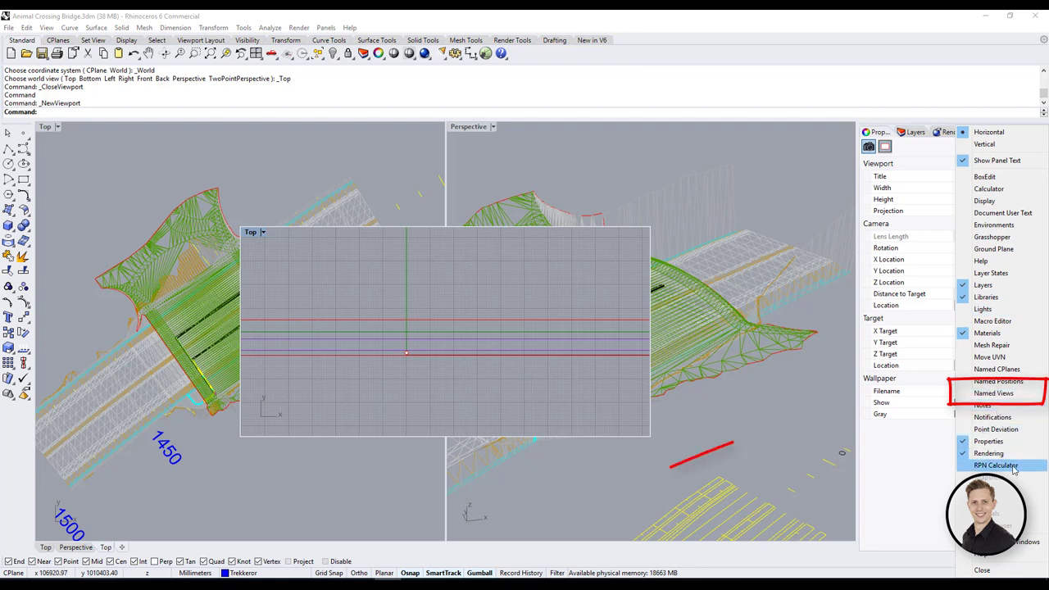
{"action": "left_click", "coordinate": [1002, 395]}
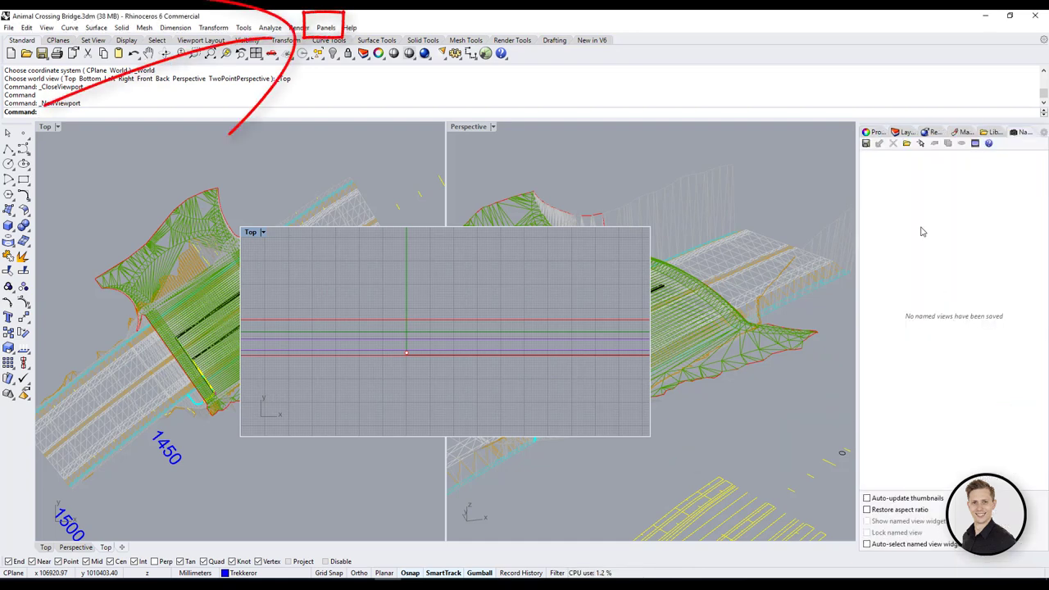
Step: Bring the whole bridge model into view in the new floating Top viewport
{"action": "scroll", "coordinate": [391, 361], "scroll_direction": "down", "scroll_amount": 15}
{"action": "left_click_drag", "start_coordinate": [387, 376], "coordinate": [433, 349]}
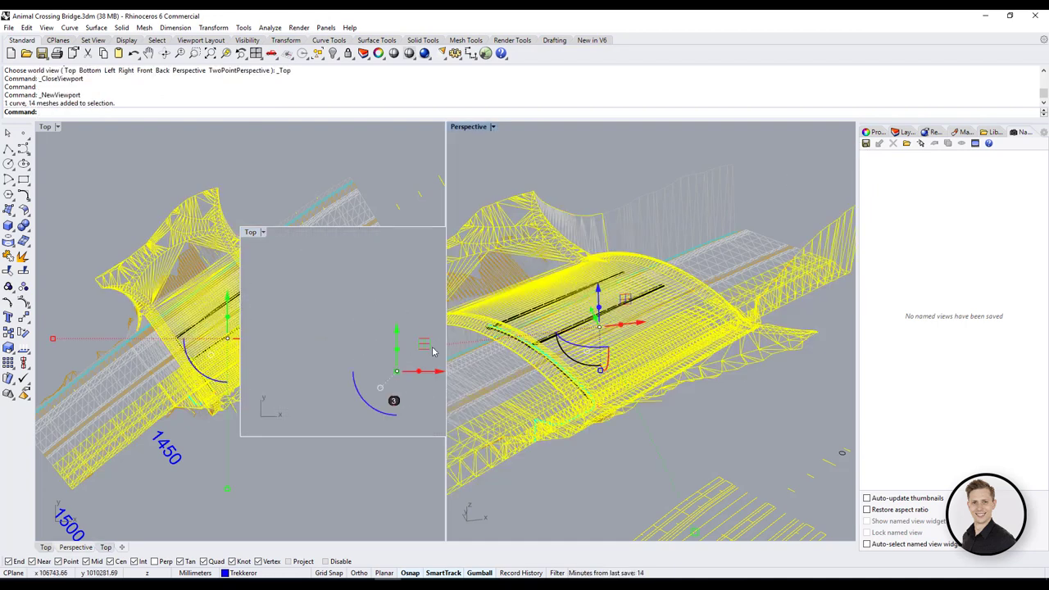
{"action": "scroll", "coordinate": [435, 353], "scroll_direction": "down", "scroll_amount": 2}
{"action": "scroll", "coordinate": [410, 364], "scroll_direction": "up", "scroll_amount": 12}
{"action": "key", "text": "Escape"}
{"action": "right_click_drag", "start_coordinate": [420, 345], "coordinate": [421, 352]}
{"action": "left_click", "coordinate": [263, 232]}
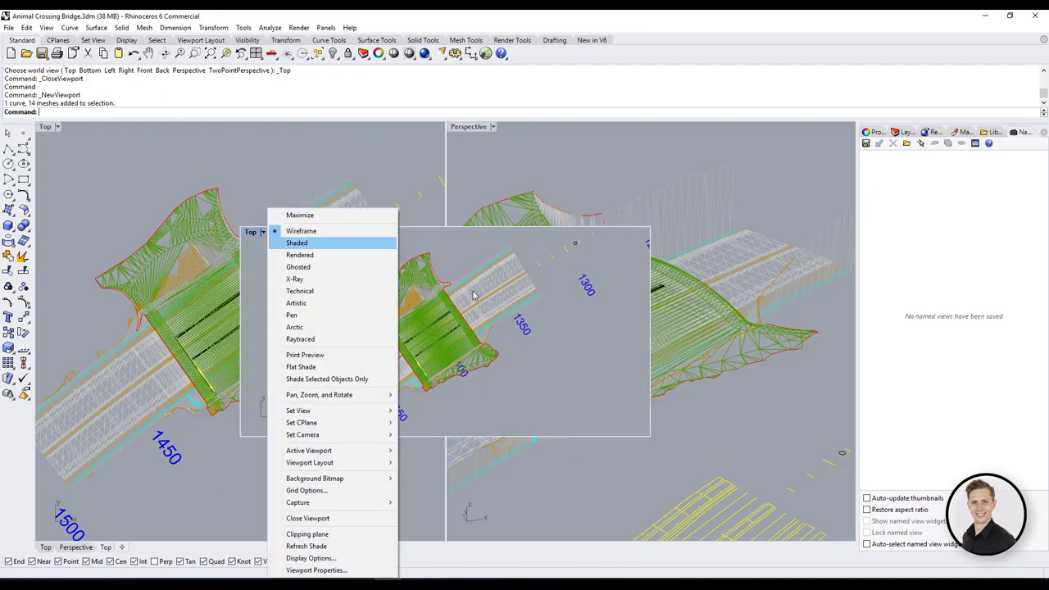
{"action": "left_click", "coordinate": [276, 244]}
Step: Move and enlarge the floating viewport over the other two and set its view to Perspective
{"action": "left_click_drag", "start_coordinate": [251, 232], "coordinate": [183, 143]}
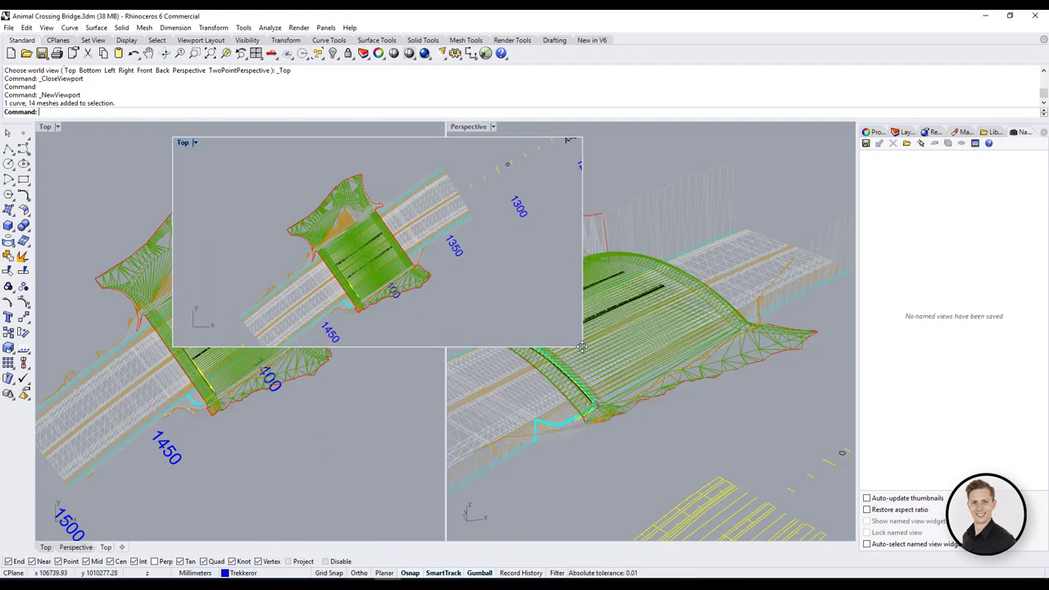
{"action": "left_click_drag", "start_coordinate": [580, 346], "coordinate": [701, 437]}
{"action": "left_click", "coordinate": [185, 143]}
{"action": "mouse_move", "coordinate": [246, 350]}
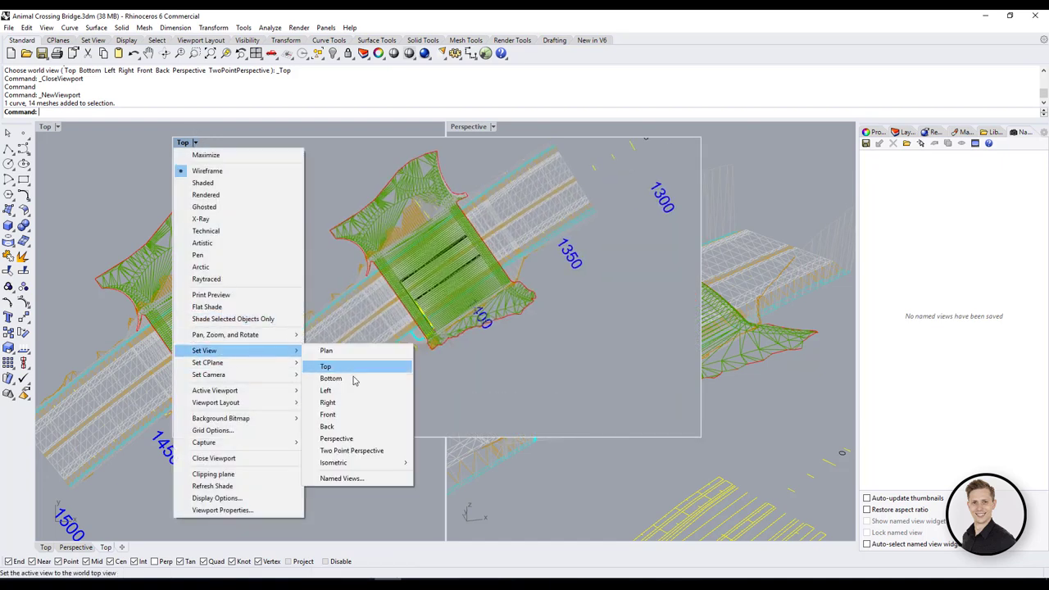
{"action": "left_click", "coordinate": [350, 438]}
Step: Frame the bridge at an angle in the floating Perspective viewport and set its display mode to Shaded
{"action": "left_click", "coordinate": [424, 292]}
{"action": "key", "text": "ctrl+a"}
{"action": "scroll", "coordinate": [433, 277], "scroll_direction": "up", "scroll_amount": 12}
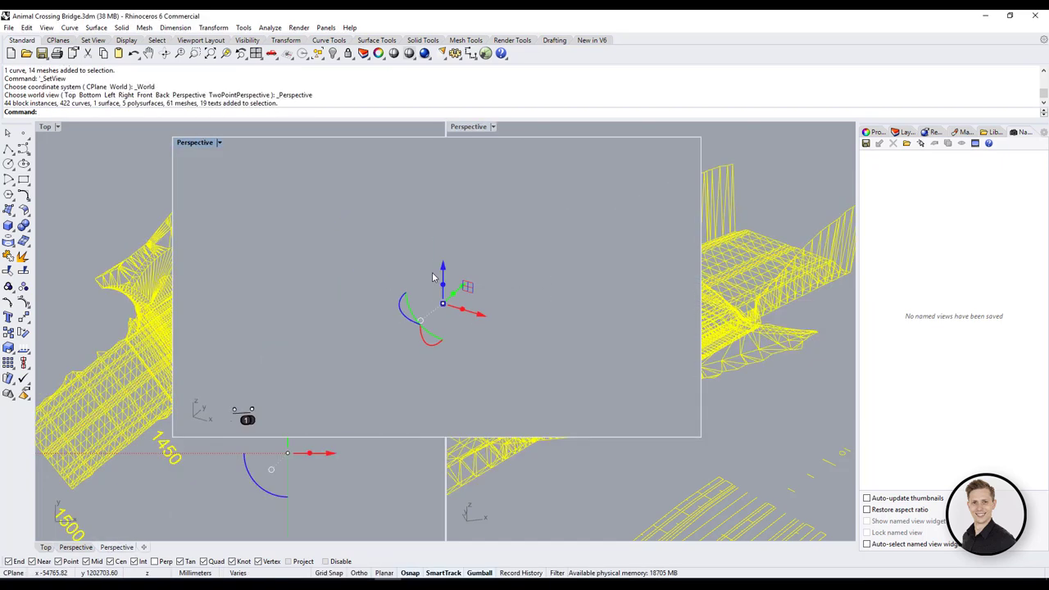
{"action": "scroll", "coordinate": [433, 277], "scroll_direction": "down", "scroll_amount": 10}
{"action": "key", "text": "Escape"}
{"action": "mouse_move", "coordinate": [433, 277]}
{"action": "right_mouse_down"}
{"action": "mouse_move", "coordinate": [506, 224]}
{"action": "mouse_move", "coordinate": [391, 235]}
{"action": "mouse_move", "coordinate": [420, 235]}
{"action": "mouse_move", "coordinate": [368, 249]}
{"action": "mouse_move", "coordinate": [369, 301]}
{"action": "mouse_move", "coordinate": [364, 292]}
{"action": "right_mouse_up"}
{"action": "scroll", "coordinate": [391, 234], "scroll_direction": "up", "scroll_amount": 5}
{"action": "left_click", "coordinate": [194, 143]}
{"action": "left_click", "coordinate": [206, 180]}
Step: Save the floating viewport's current view as a named view called Perspective_Bridge_1
{"action": "left_click", "coordinate": [865, 144]}
{"action": "key", "text": "End"}
{"action": "type", "text": "_B"}
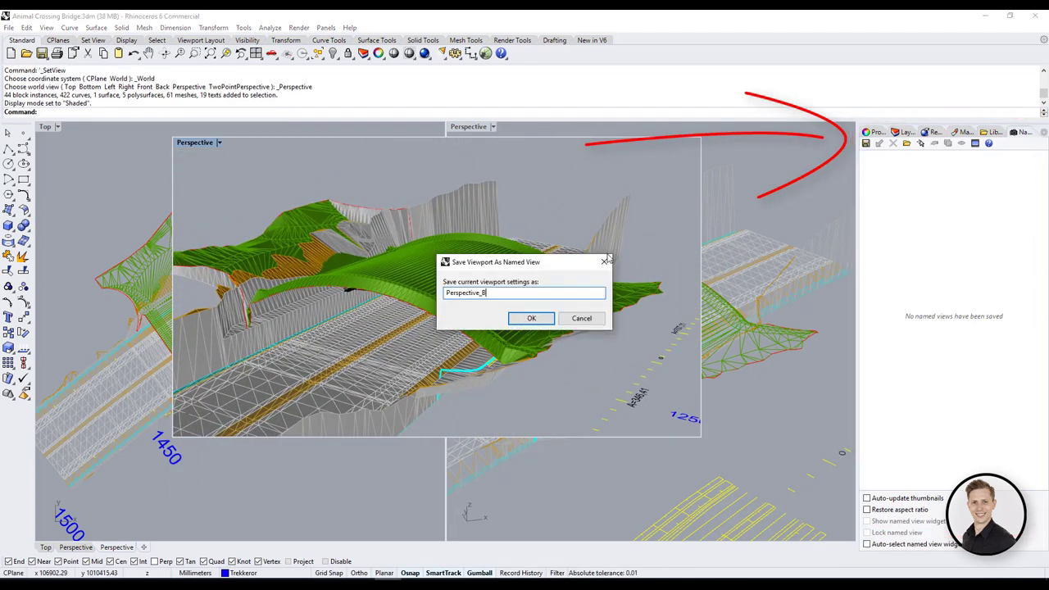
{"action": "left_click", "coordinate": [531, 318]}
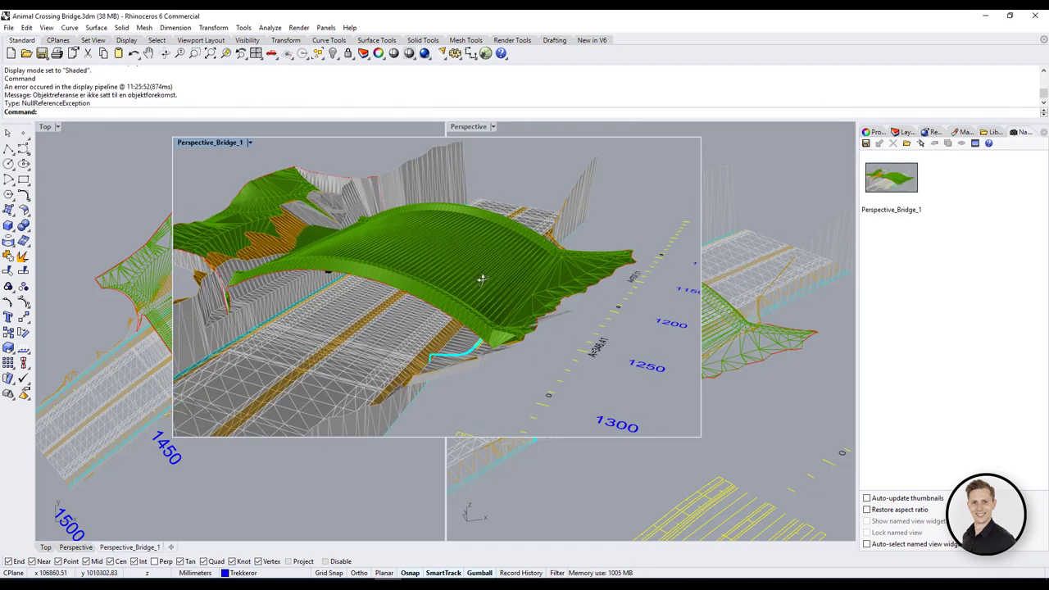
Step: Move the floating Perspective_Bridge_1 viewport across the drawing area and shrink it from its upper corner
{"action": "left_click", "coordinate": [115, 549]}
{"action": "scroll", "coordinate": [443, 325], "scroll_direction": "down", "scroll_amount": 12}
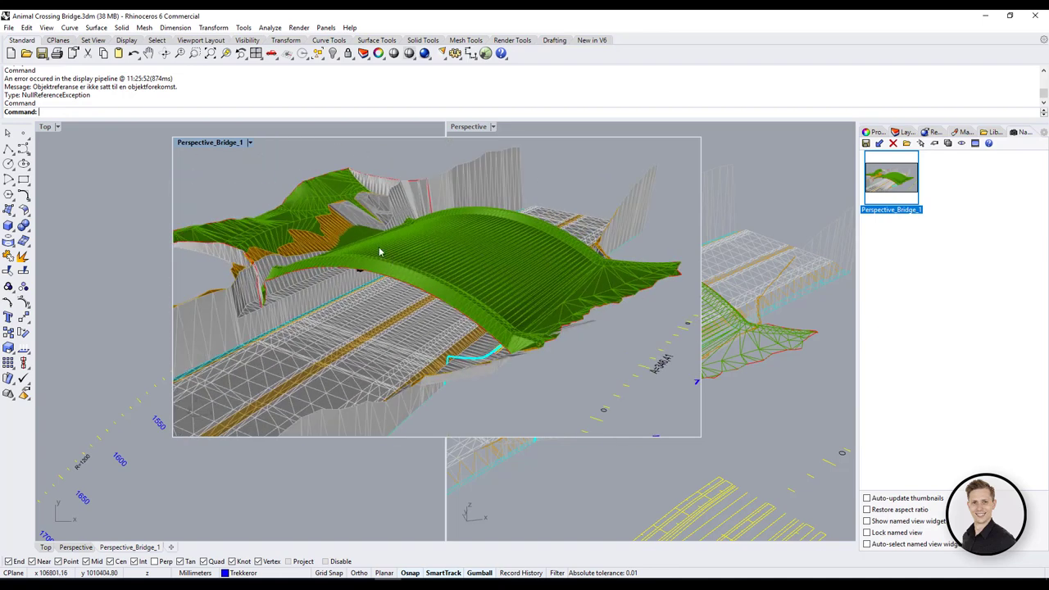
{"action": "left_click_drag", "start_coordinate": [233, 142], "coordinate": [320, 202]}
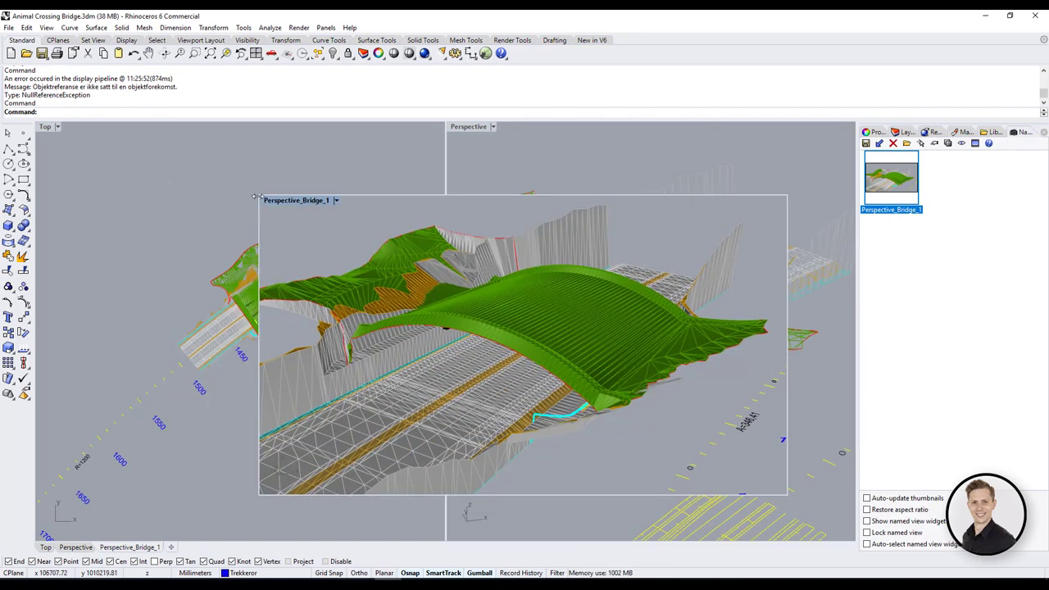
{"action": "left_click_drag", "start_coordinate": [256, 197], "coordinate": [443, 244]}
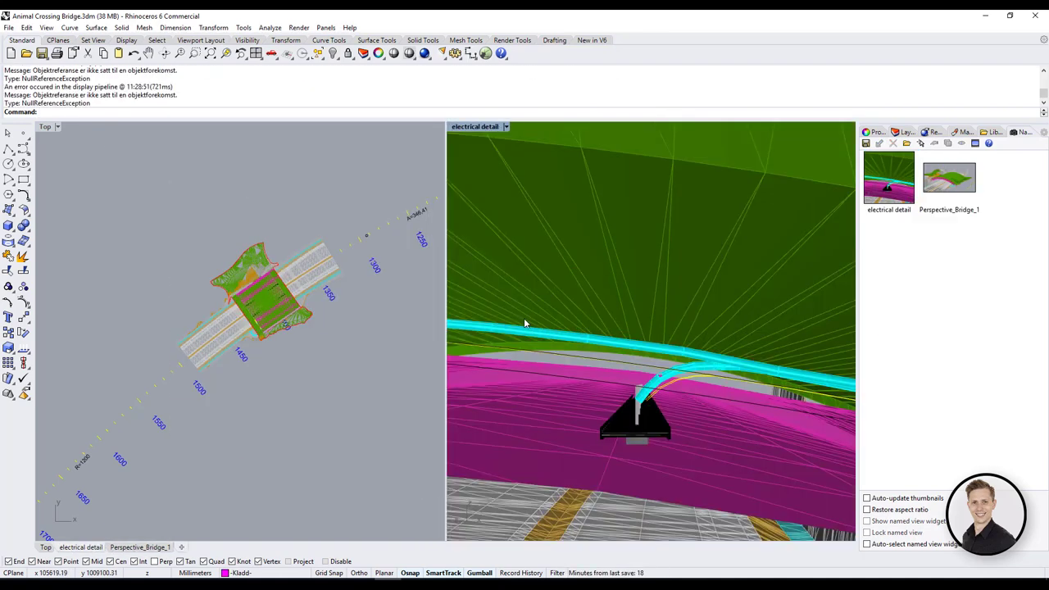
Step: Restore the saved Perspective_Bridge_1 named view in the electrical detail viewport
{"action": "double_click", "coordinate": [949, 176]}
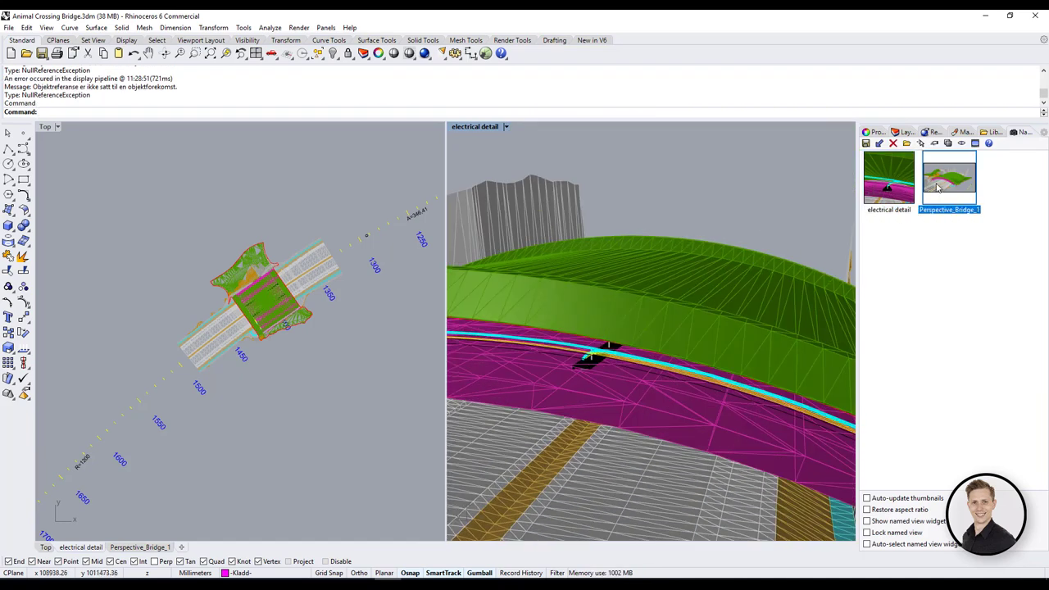
{"action": "left_click", "coordinate": [339, 275]}
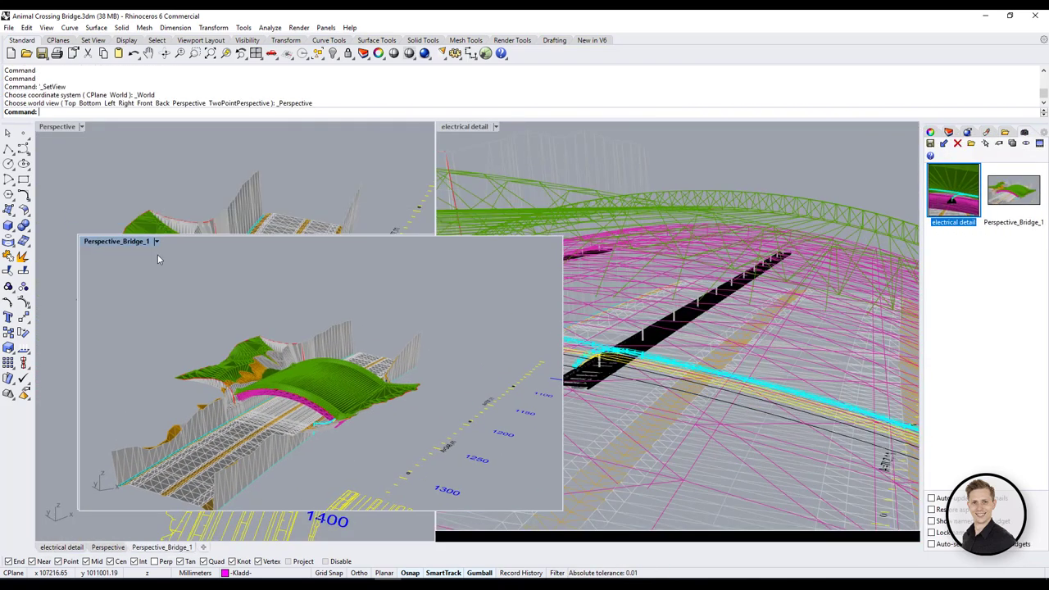
Step: Move the floating Perspective_Bridge_1 viewport out of the main window and bring it back over the layout
{"action": "left_click_drag", "start_coordinate": [134, 242], "coordinate": [973, 179]}
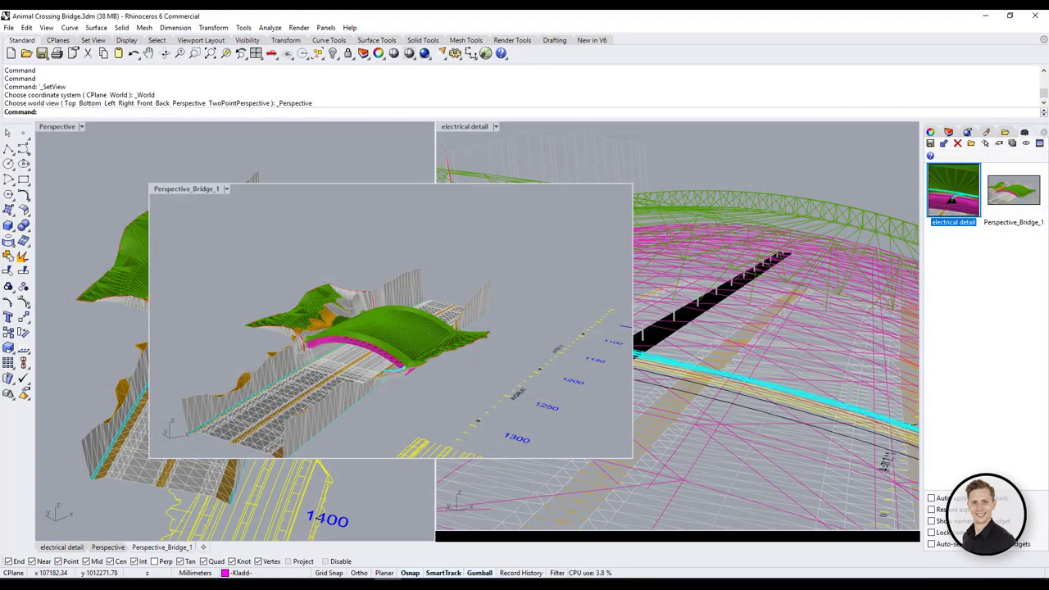
{"action": "left_click_drag", "start_coordinate": [1048, 254], "coordinate": [486, 168]}
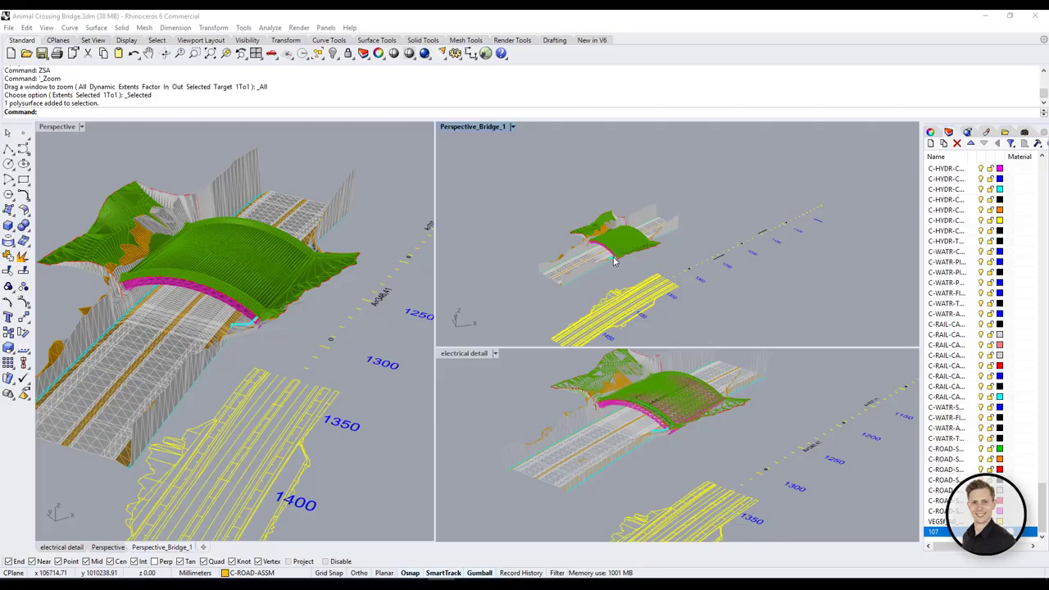
Step: Select the pipe polysurface at the bridge's corner and zoom the Perspective_Bridge_1 viewport to the selection
{"action": "left_click", "coordinate": [612, 260]}
{"action": "left_click", "coordinate": [649, 333]}
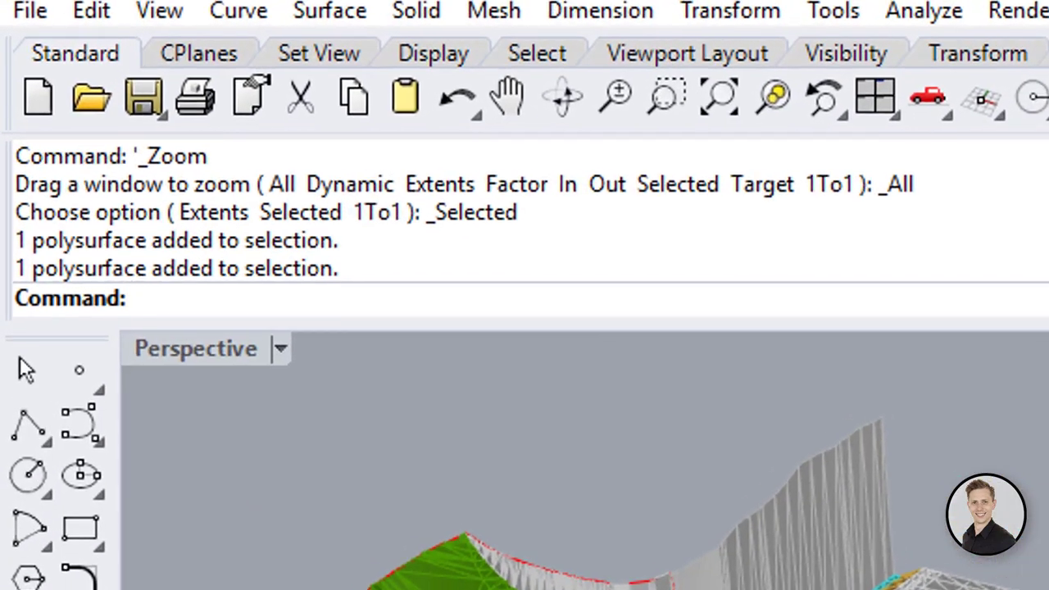
{"action": "type", "text": "Z"}
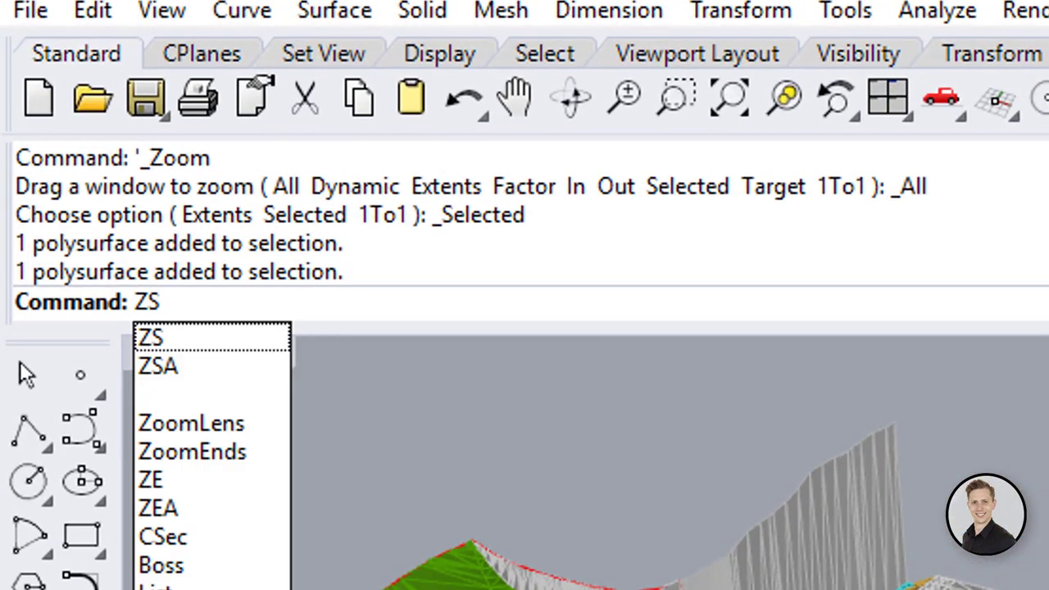
{"action": "type", "text": "S"}
{"action": "key", "text": "Return"}
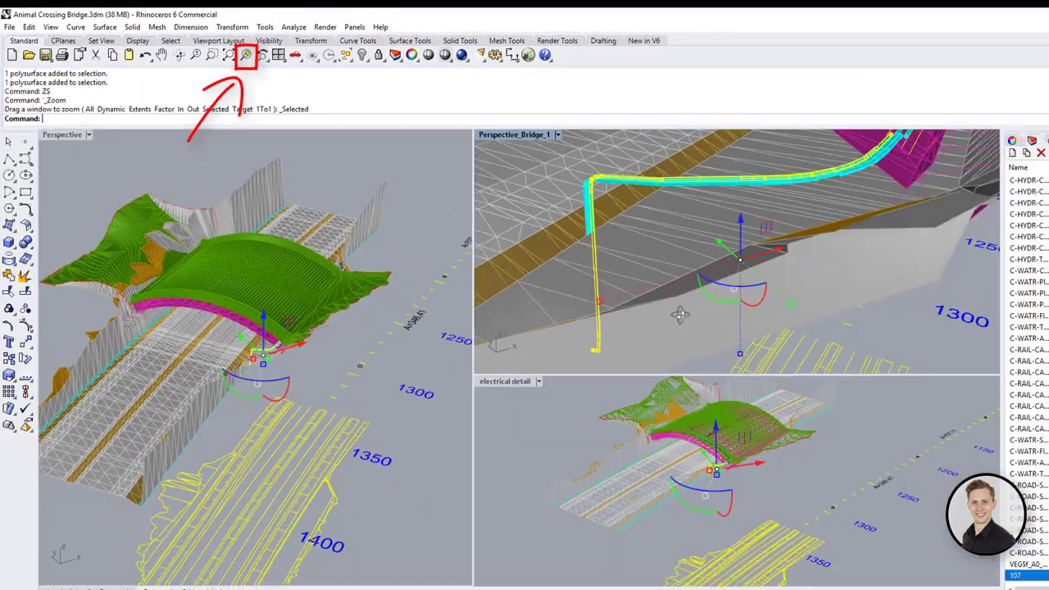
Step: Select one of the overlapping cyan pipe polysurfaces and zoom all viewports to the selection
{"action": "right_click_drag", "start_coordinate": [679, 314], "coordinate": [699, 263]}
{"action": "left_click", "coordinate": [695, 235]}
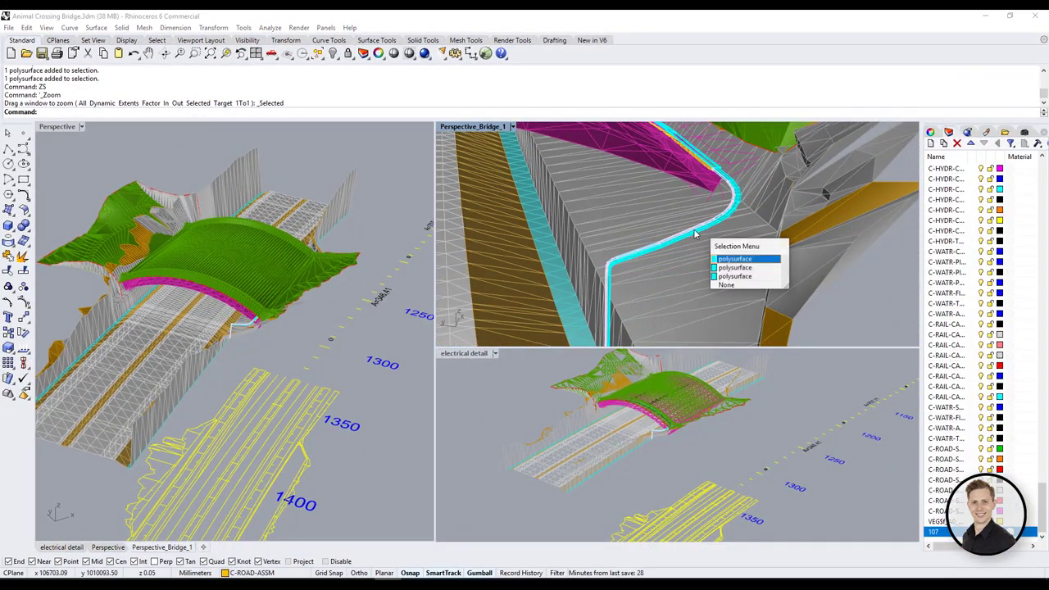
{"action": "left_click", "coordinate": [733, 261]}
{"action": "type", "text": "ZSA"}
{"action": "key", "text": "Return"}
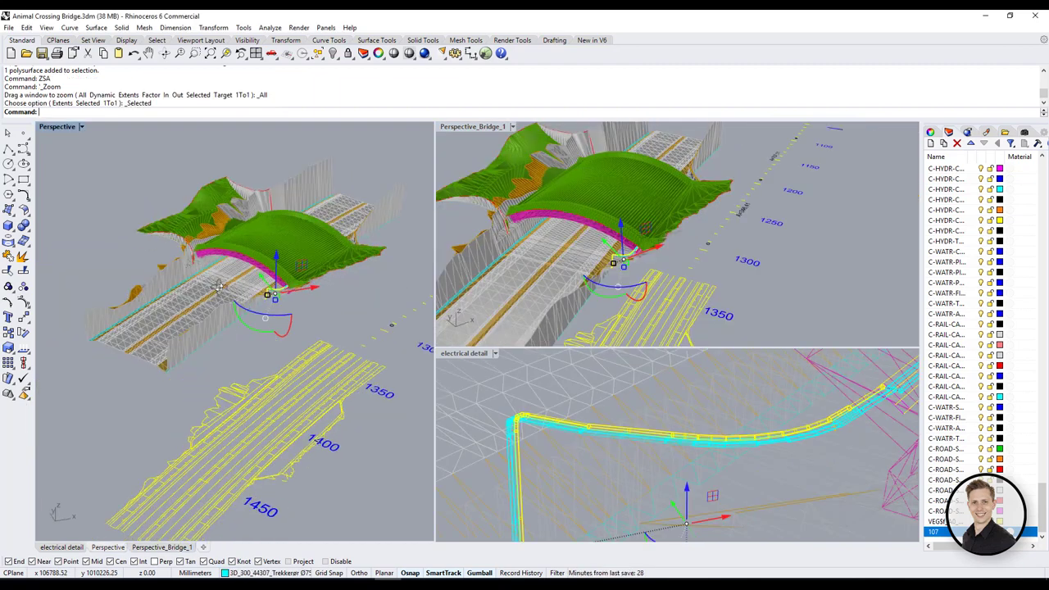
Step: Clear the pipe selection and zoom out the electrical detail and Perspective_Bridge_1 viewports to a wider view of the bridge
{"action": "scroll", "coordinate": [605, 426], "scroll_direction": "down", "scroll_amount": 10}
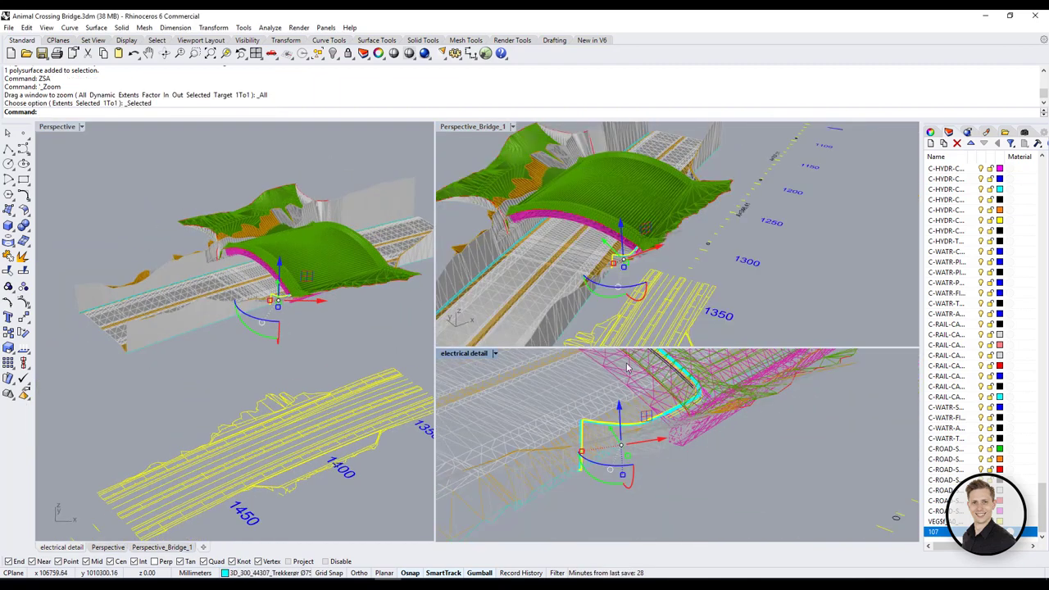
{"action": "scroll", "coordinate": [595, 270], "scroll_direction": "down", "scroll_amount": 3}
{"action": "key", "text": "Escape"}
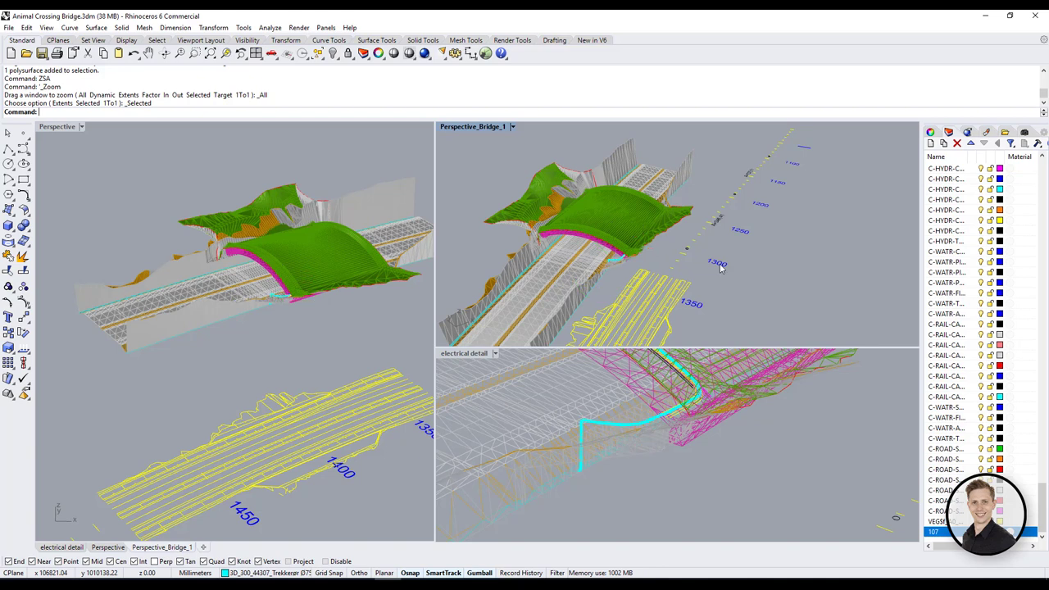
{"action": "scroll", "coordinate": [656, 290], "scroll_direction": "down", "scroll_amount": 10}
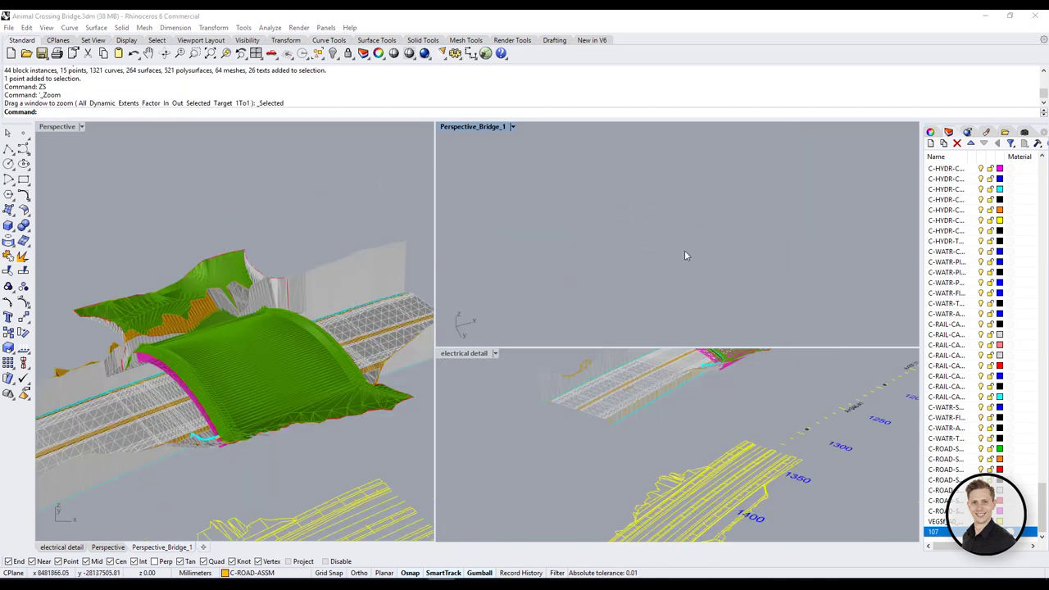
Step: Search the empty Perspective_Bridge_1 viewport with selection windows and select the green terrain mesh over the bridge in the Perspective viewport
{"action": "left_click", "coordinate": [685, 251]}
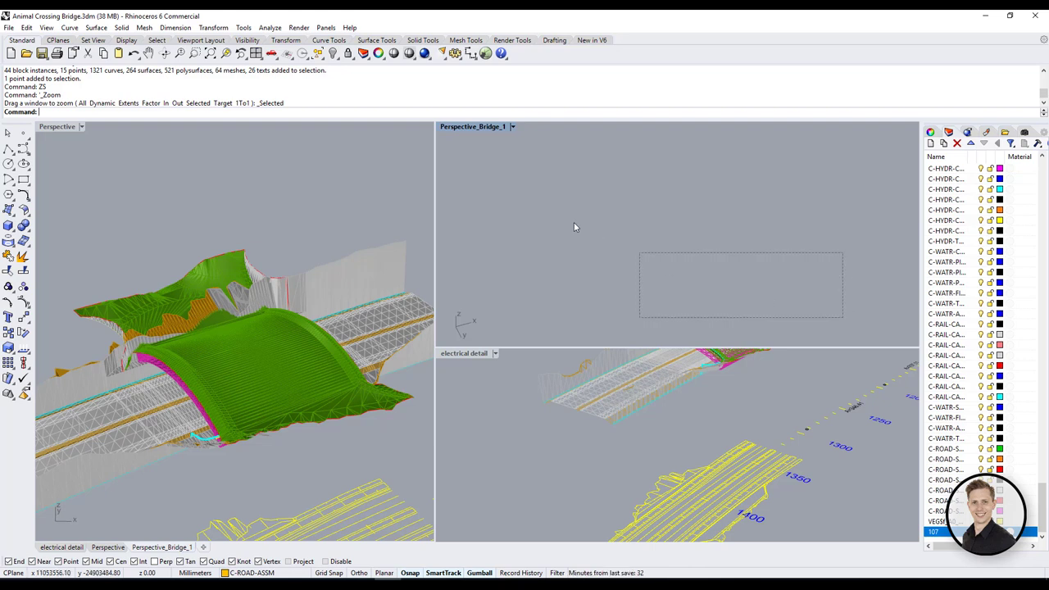
{"action": "left_click_drag", "start_coordinate": [480, 147], "coordinate": [853, 318]}
{"action": "left_click_drag", "start_coordinate": [863, 317], "coordinate": [605, 202]}
{"action": "left_click", "coordinate": [289, 359]}
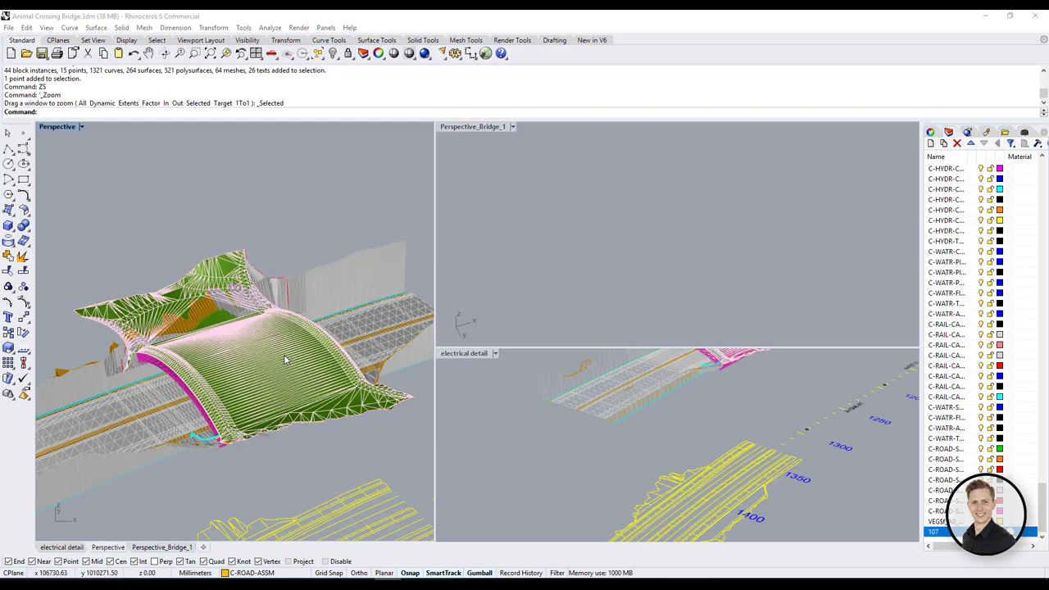
{"action": "left_click", "coordinate": [322, 385]}
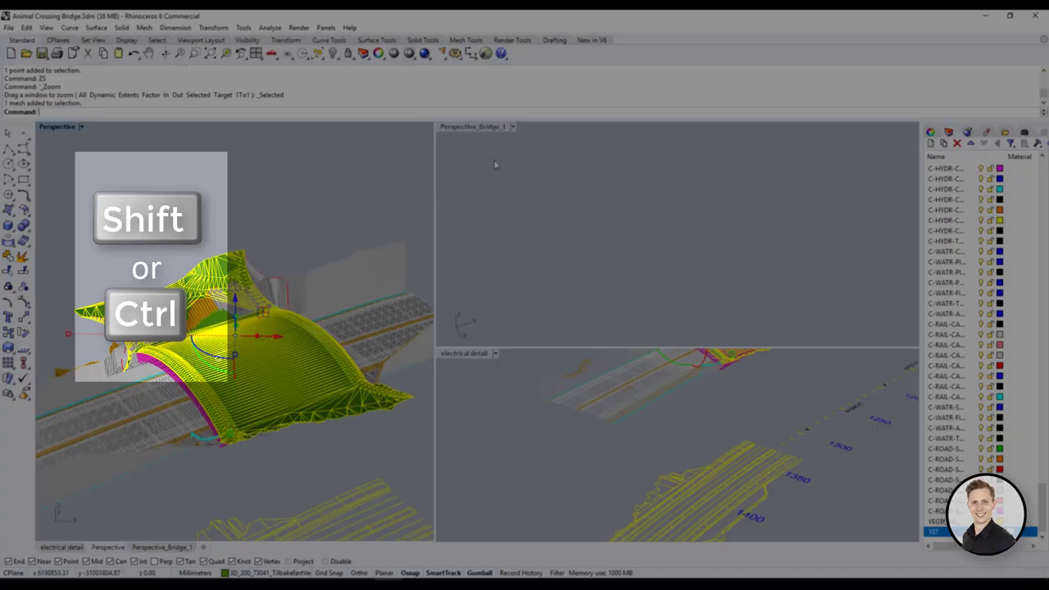
Step: Make Perspective_Bridge_1 the active viewport with the terrain mesh still selected and zoom it to the selection
{"action": "left_click", "coordinate": [501, 185]}
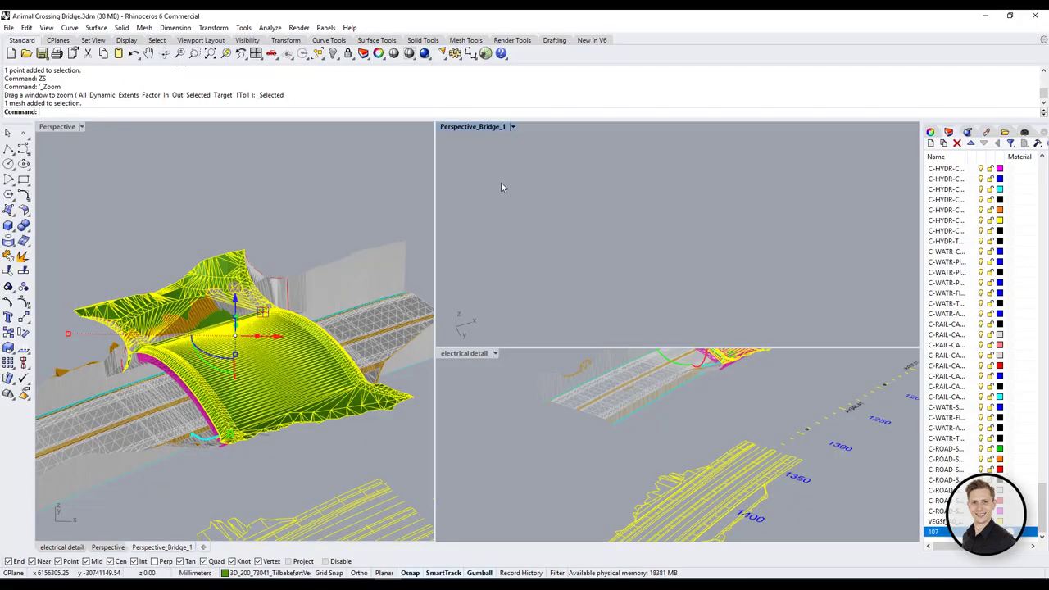
{"action": "left_click", "coordinate": [285, 186]}
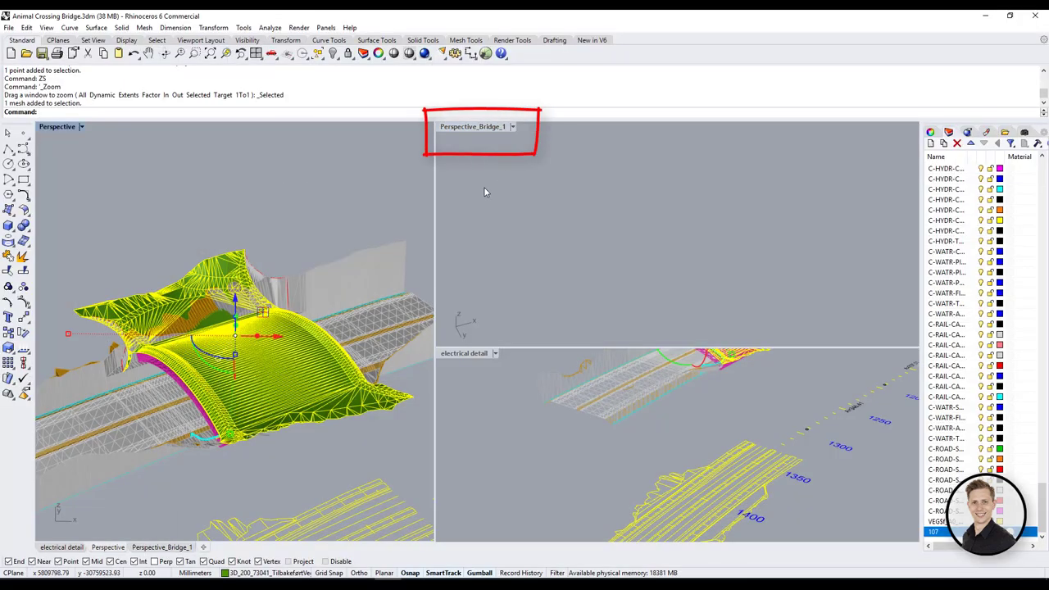
{"action": "left_click", "coordinate": [526, 195]}
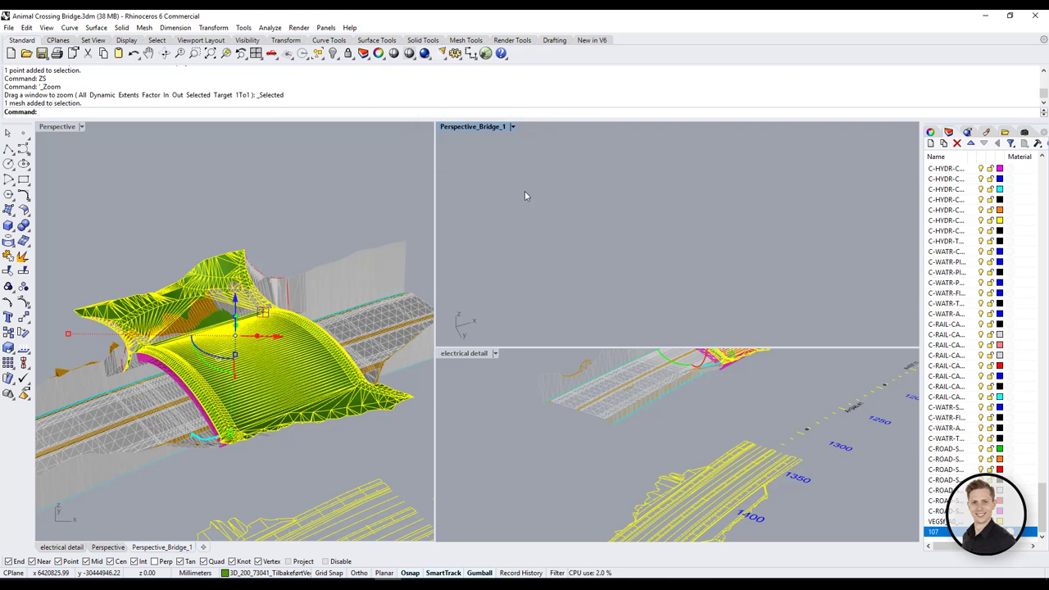
{"action": "type", "text": "ZS"}
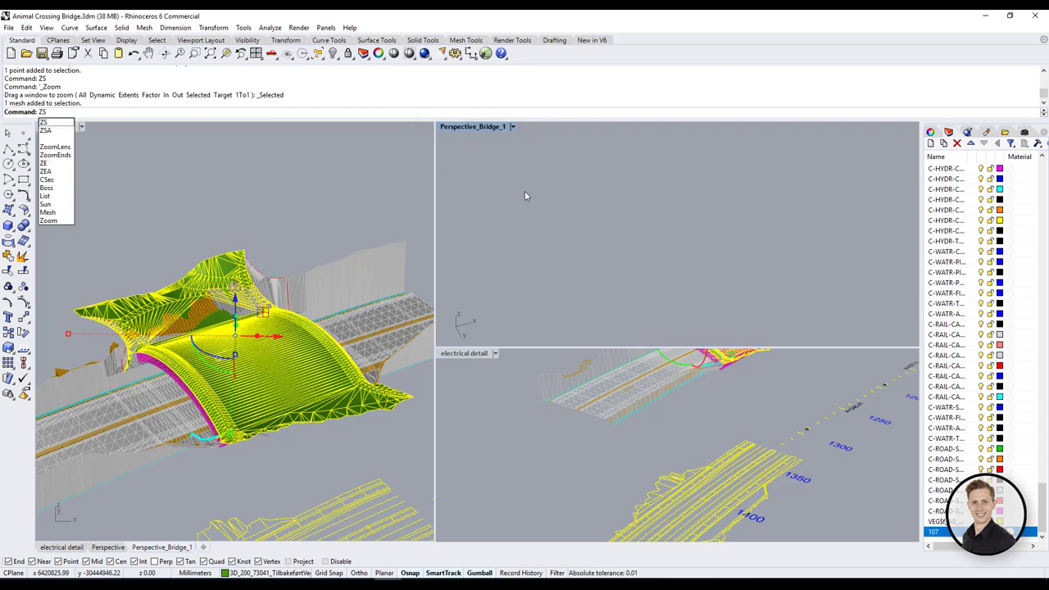
{"action": "key", "text": "Return"}
{"action": "right_click_drag", "start_coordinate": [600, 223], "coordinate": [656, 216]}
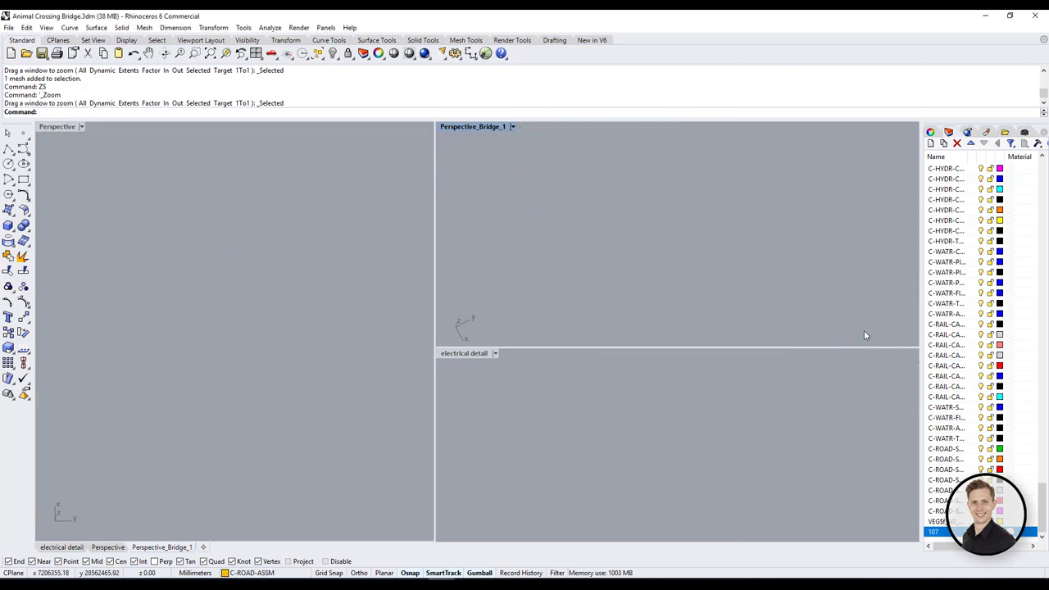
Step: Try to window-select geometry in all three empty viewports
{"action": "left_click_drag", "start_coordinate": [871, 327], "coordinate": [514, 148]}
{"action": "left_click_drag", "start_coordinate": [498, 184], "coordinate": [665, 307]}
{"action": "left_click_drag", "start_coordinate": [890, 490], "coordinate": [527, 351]}
{"action": "left_click_drag", "start_coordinate": [564, 434], "coordinate": [466, 393]}
{"action": "left_click_drag", "start_coordinate": [388, 471], "coordinate": [64, 157]}
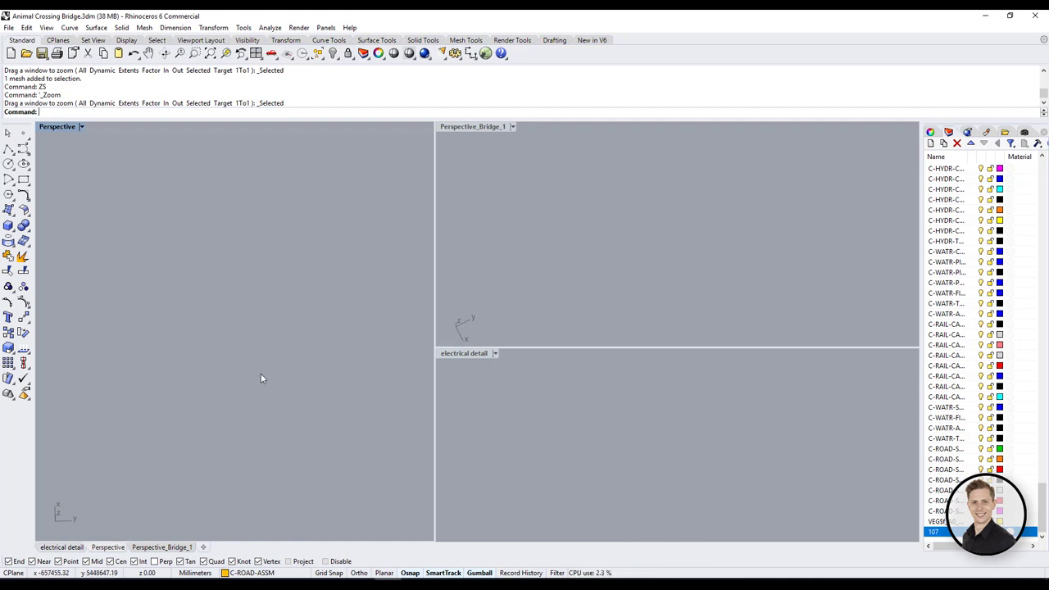
Step: Select the objects on layer 107 and zoom all viewports to the selection with ZSA
{"action": "left_click", "coordinate": [947, 459]}
{"action": "right_click", "coordinate": [956, 534]}
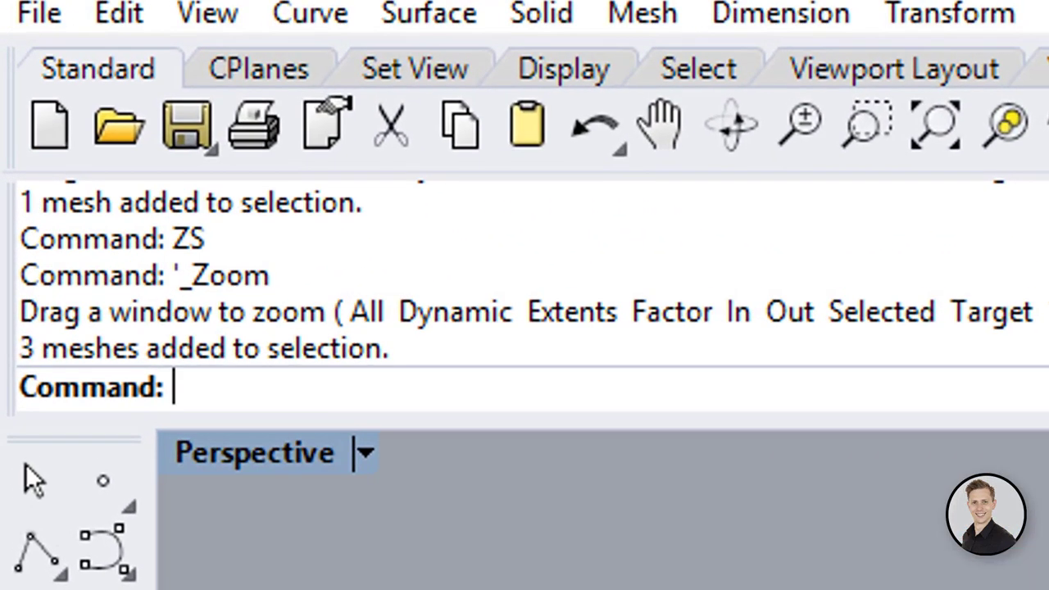
{"action": "type", "text": "ZSA"}
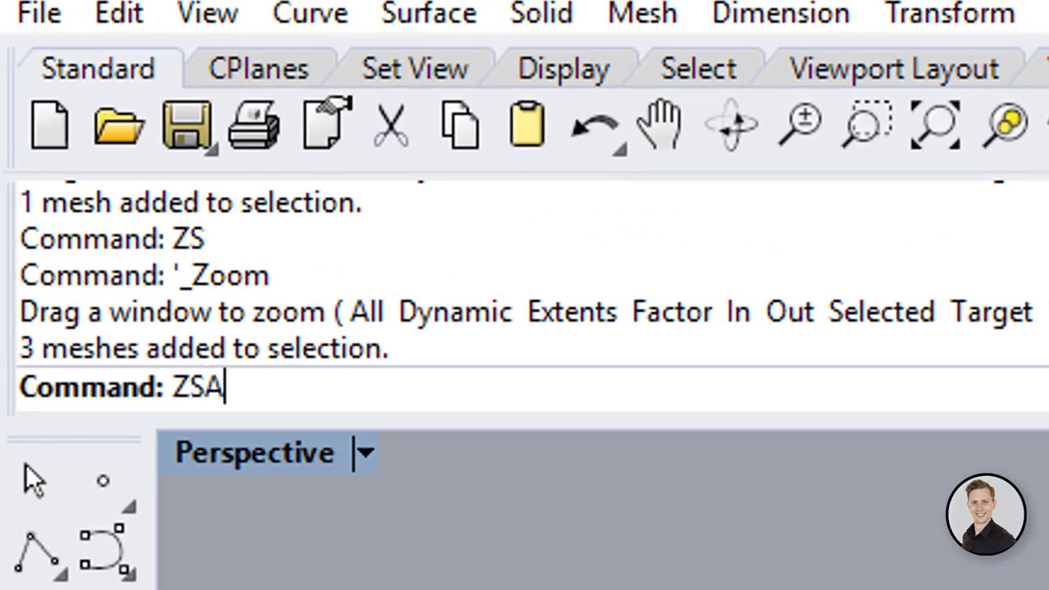
{"action": "key", "text": "Return"}
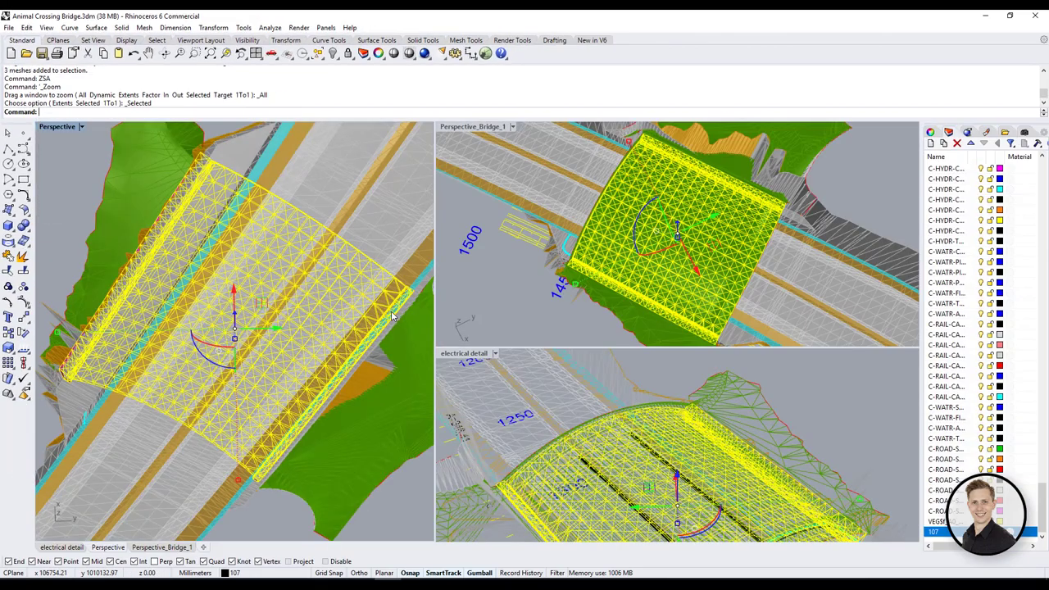
{"action": "right_click_drag", "start_coordinate": [486, 287], "coordinate": [875, 253]}
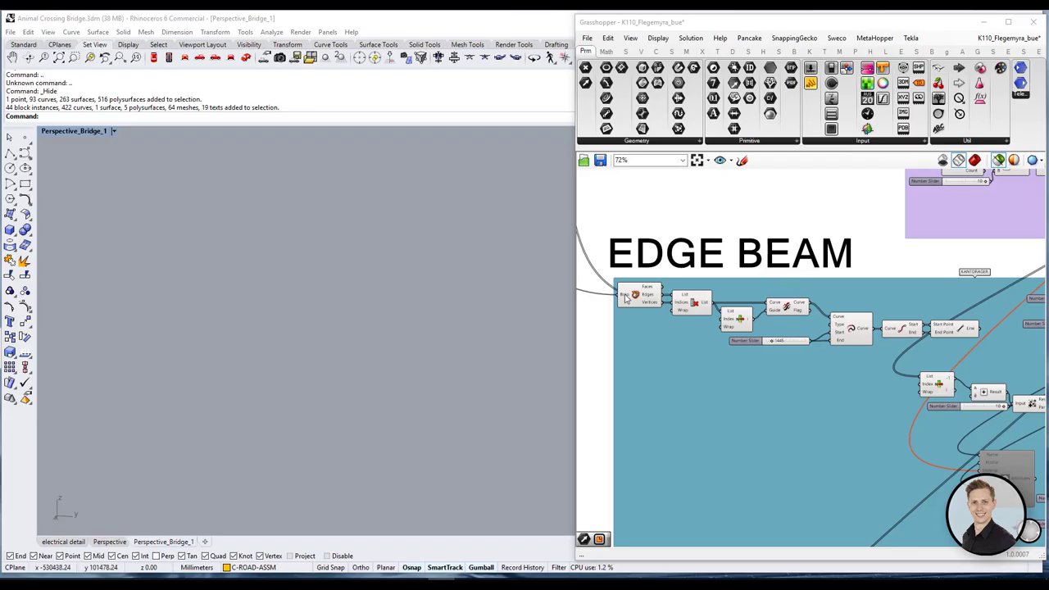
Step: Select the Deconstruct Brep component in Grasshopper's EDGE BEAM group and inspect its preview edges in the Rhino viewport
{"action": "left_click", "coordinate": [641, 297]}
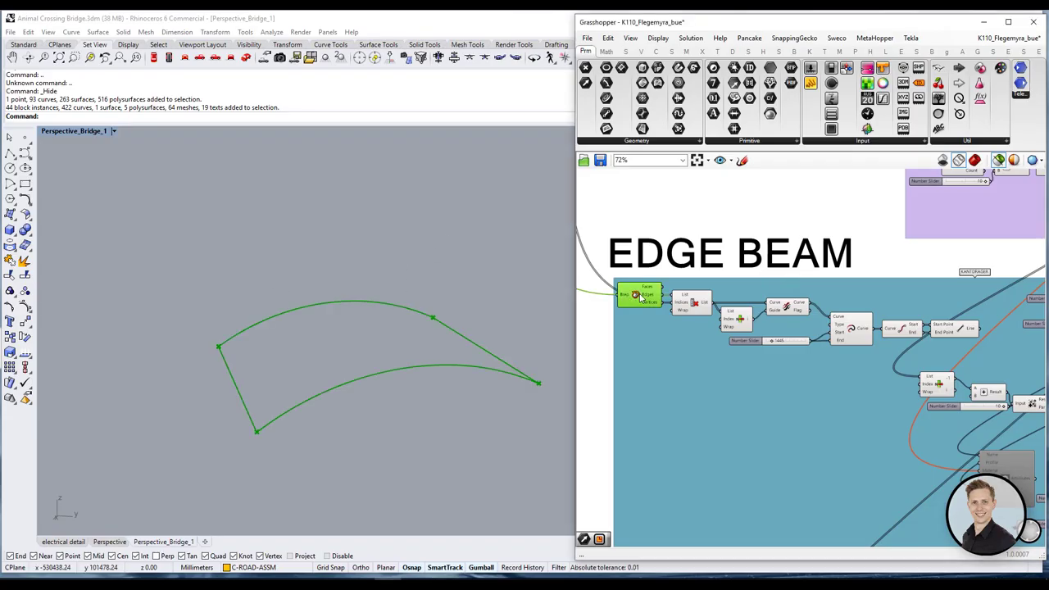
{"action": "right_click_drag", "start_coordinate": [508, 310], "coordinate": [386, 359]}
{"action": "scroll", "coordinate": [322, 327], "scroll_direction": "down", "scroll_amount": 5}
{"action": "scroll", "coordinate": [322, 327], "scroll_direction": "down", "scroll_amount": 5}
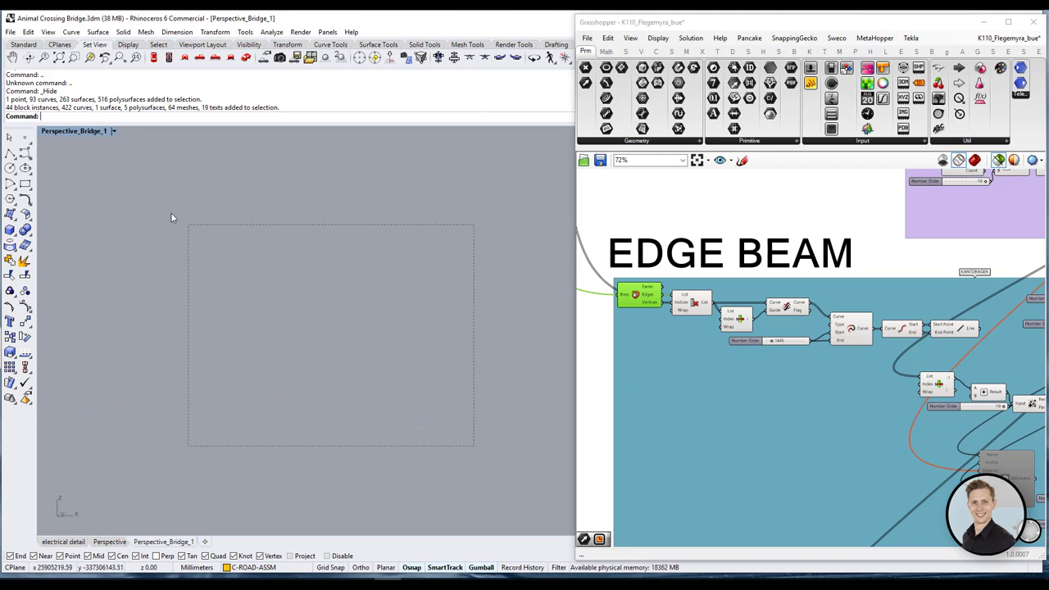
Step: Zoom the emptied Perspective_Bridge_1 viewport to the preview geometry of the selected Grasshopper component
{"action": "left_click_drag", "start_coordinate": [171, 213], "coordinate": [168, 210]}
{"action": "left_click", "coordinate": [604, 224]}
{"action": "left_click", "coordinate": [635, 297]}
{"action": "left_click", "coordinate": [347, 304]}
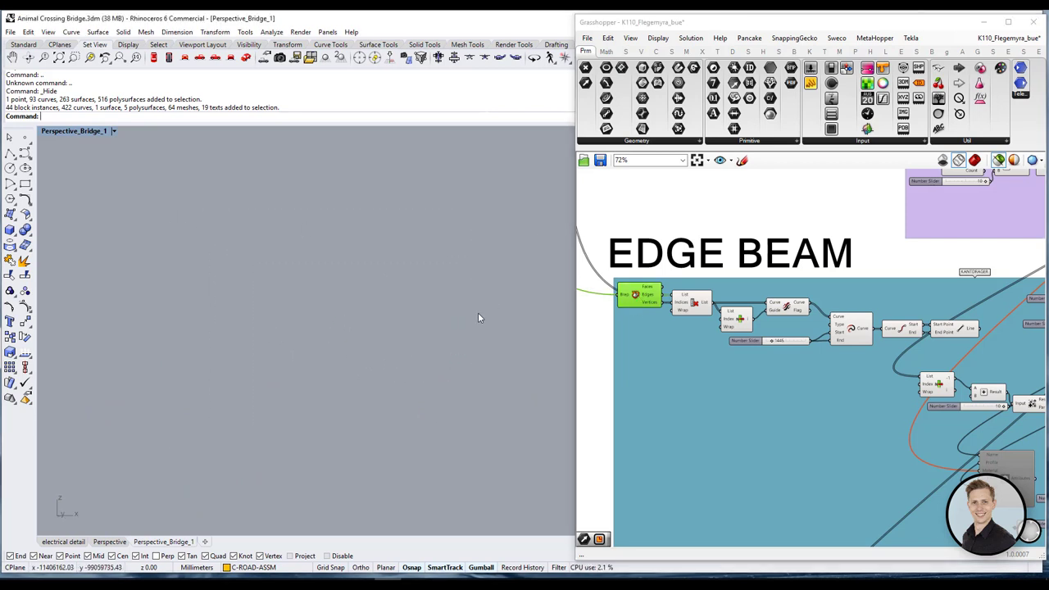
{"action": "middle_click", "coordinate": [643, 297]}
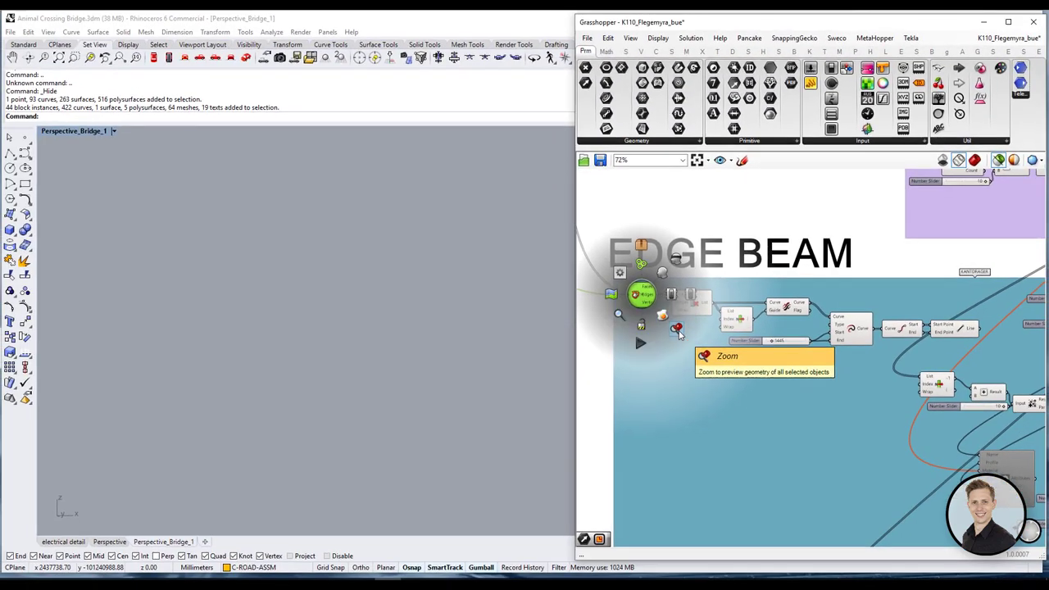
{"action": "left_click", "coordinate": [679, 334]}
{"action": "right_click_drag", "start_coordinate": [459, 344], "coordinate": [435, 359]}
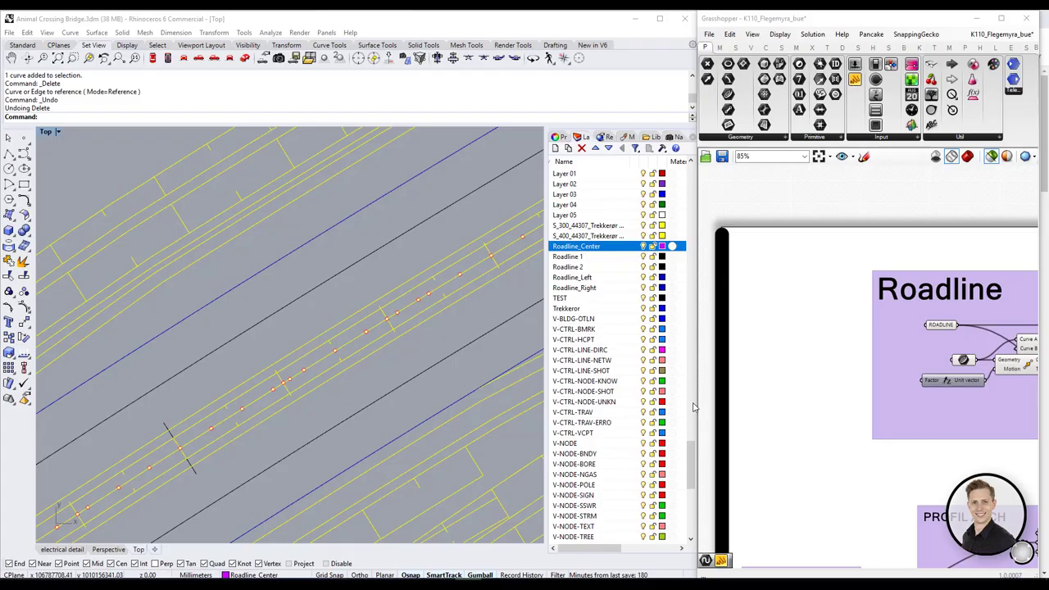
Step: Select the ROADLINE parameter in Grasshopper's Roadline group to highlight its curve, and clear the curve selection in the Top viewport
{"action": "left_click", "coordinate": [665, 535]}
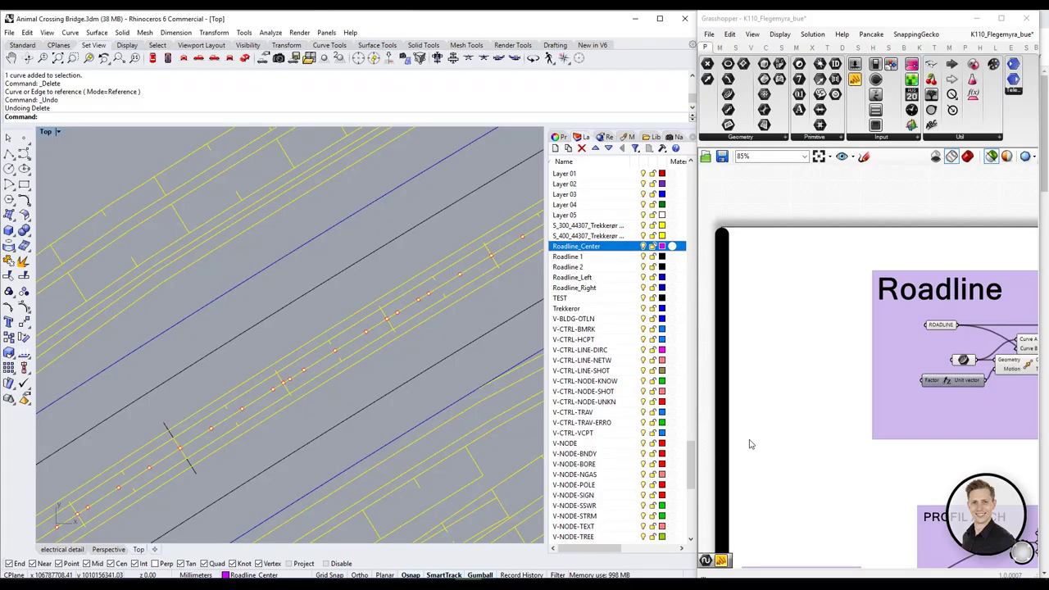
{"action": "left_click", "coordinate": [820, 419]}
{"action": "scroll", "coordinate": [828, 385], "scroll_direction": "up", "scroll_amount": 6}
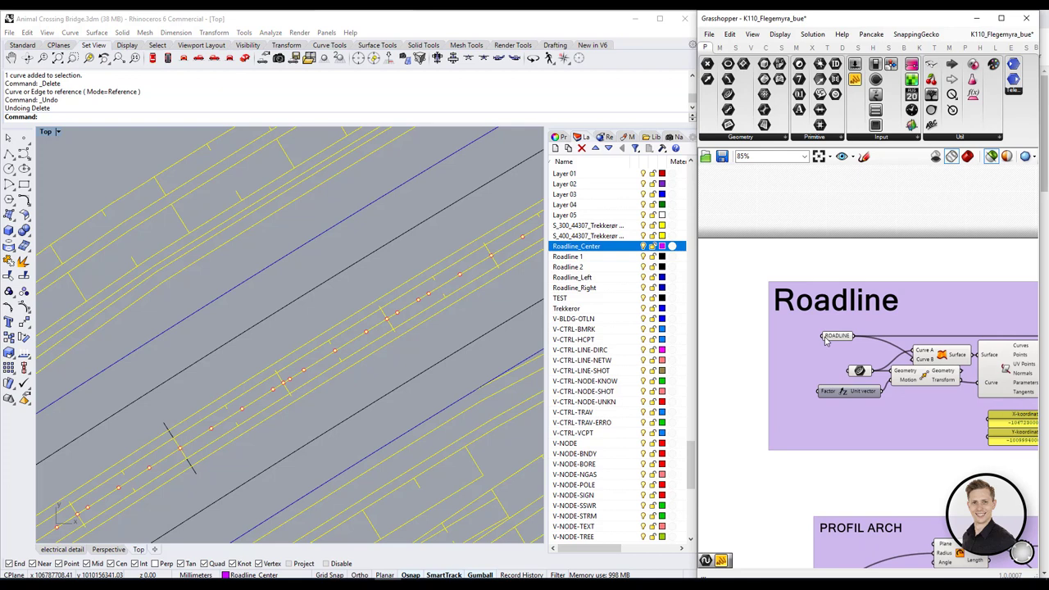
{"action": "left_click", "coordinate": [846, 343]}
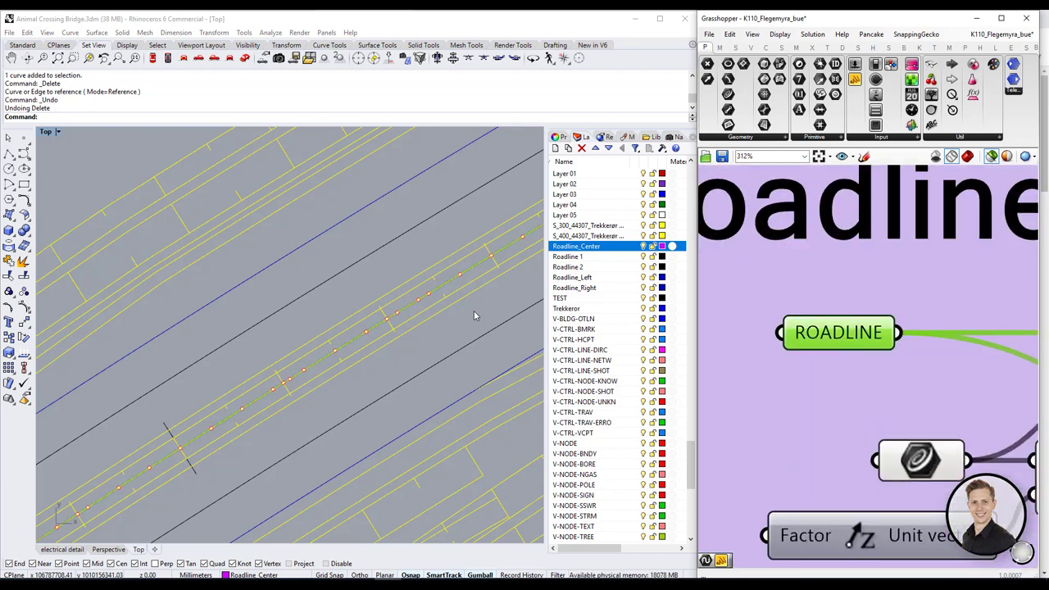
{"action": "key", "text": "Escape"}
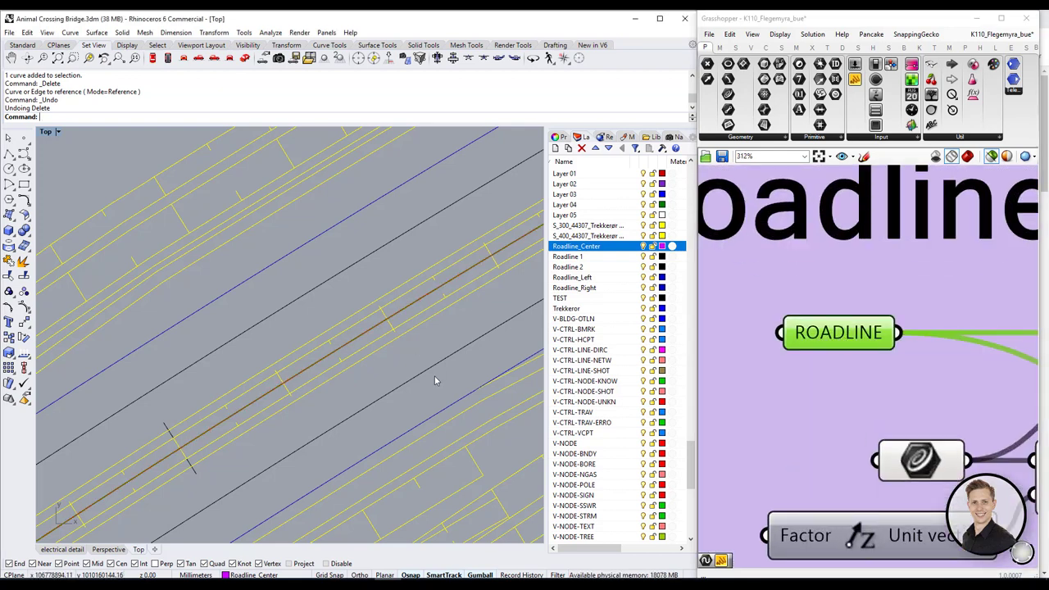
{"action": "left_click", "coordinate": [832, 373]}
{"action": "left_click", "coordinate": [837, 337]}
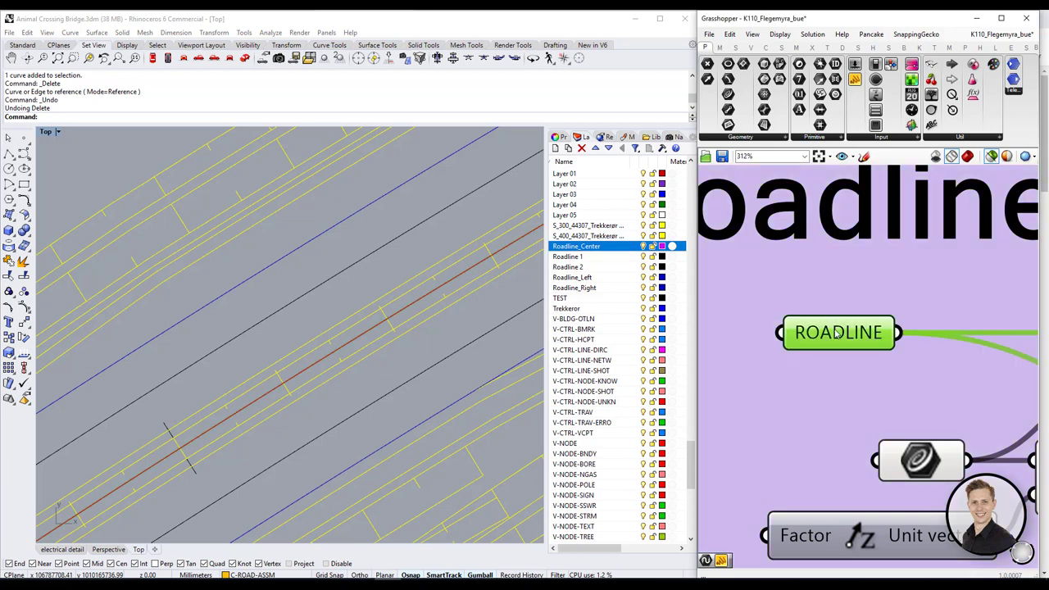
Step: Delete the road centre curve referenced by the ROADLINE parameter in the Top viewport
{"action": "left_click", "coordinate": [410, 382]}
{"action": "left_click", "coordinate": [409, 305]}
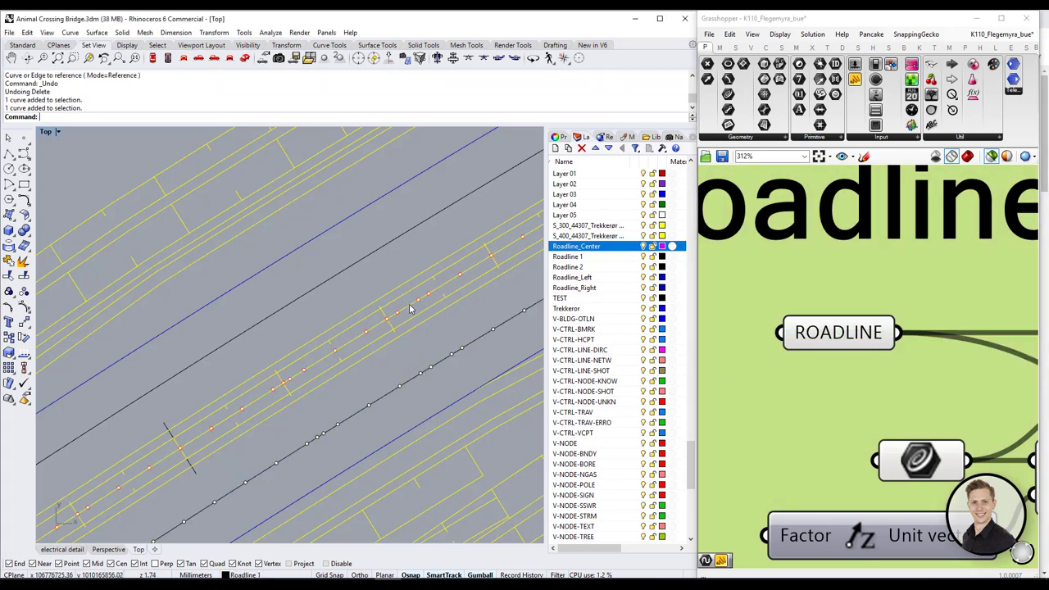
{"action": "key", "text": "Delete"}
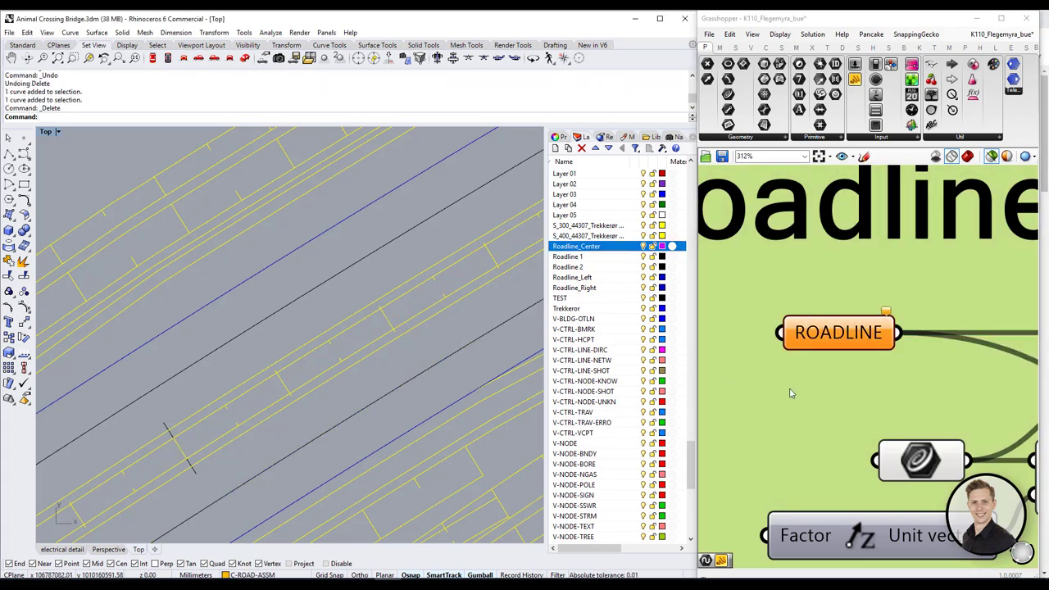
Step: Check the ROADLINE parameter in Grasshopper and undo the deletion of the road centre curve
{"action": "left_click", "coordinate": [796, 391]}
{"action": "scroll", "coordinate": [834, 372], "scroll_direction": "down", "scroll_amount": 3}
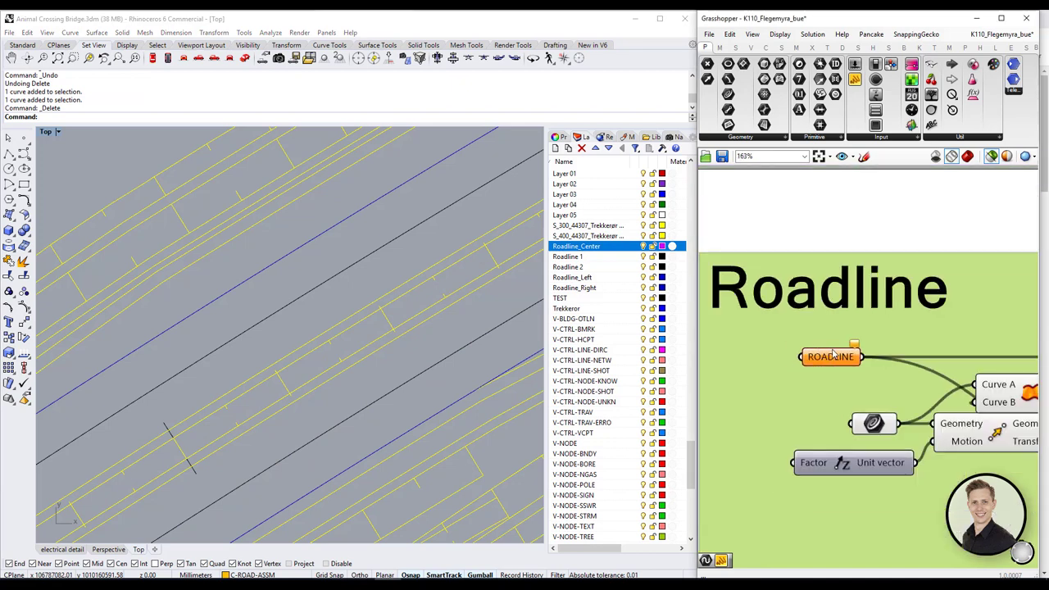
{"action": "left_click", "coordinate": [835, 352]}
{"action": "left_click", "coordinate": [526, 360]}
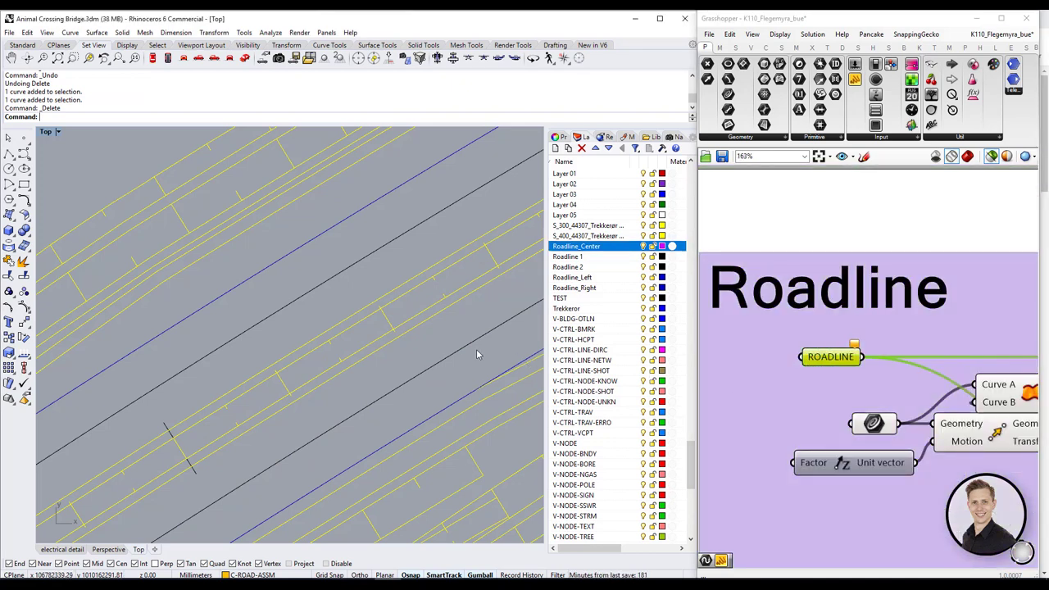
{"action": "key", "text": "ctrl+z"}
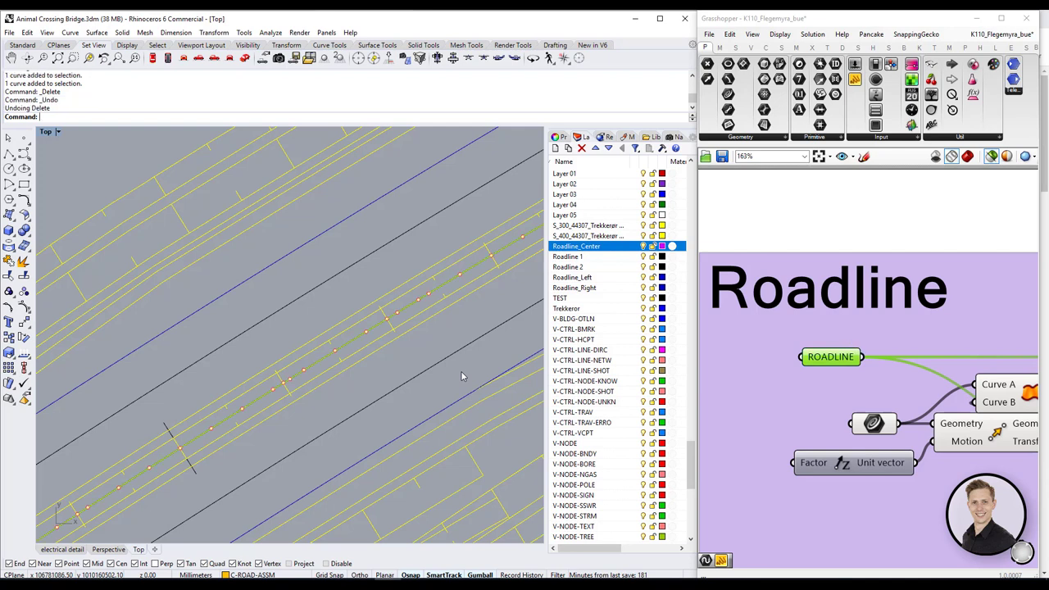
Step: Add a Geometry Pipeline component on the empty Grasshopper canvas beside the Roadline group
{"action": "left_click", "coordinate": [824, 225]}
{"action": "scroll", "coordinate": [858, 266], "scroll_direction": "down", "scroll_amount": 4}
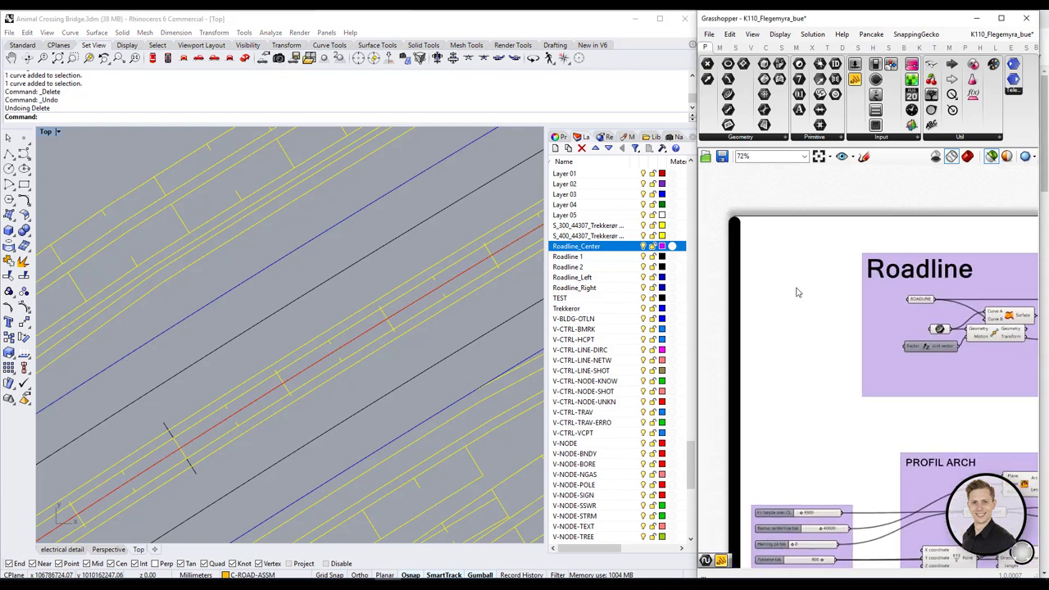
{"action": "scroll", "coordinate": [795, 295], "scroll_direction": "up", "scroll_amount": 2}
{"action": "double_click", "coordinate": [789, 301]}
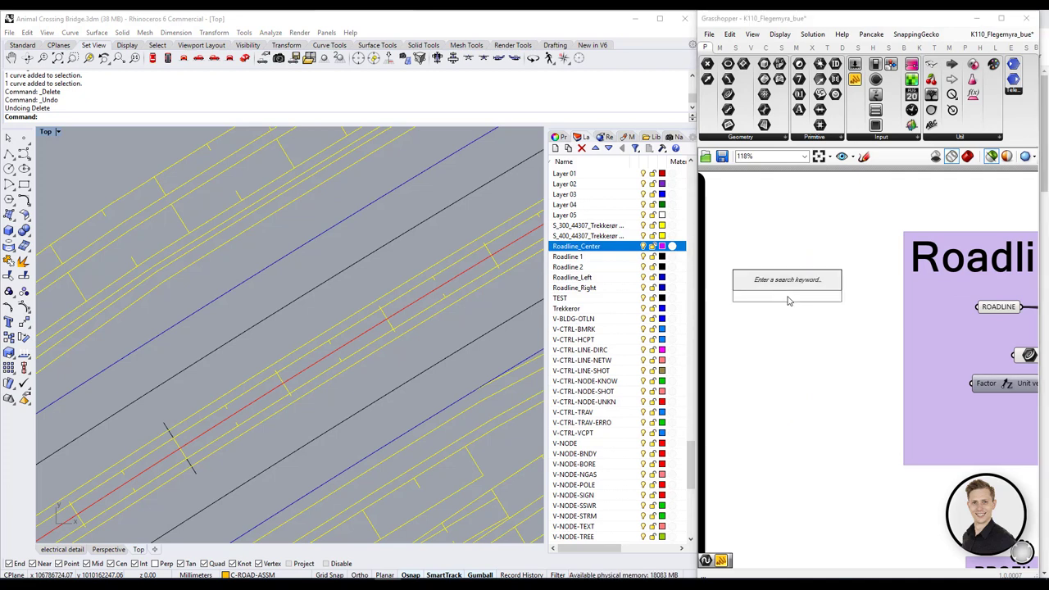
{"action": "type", "text": "pi"}
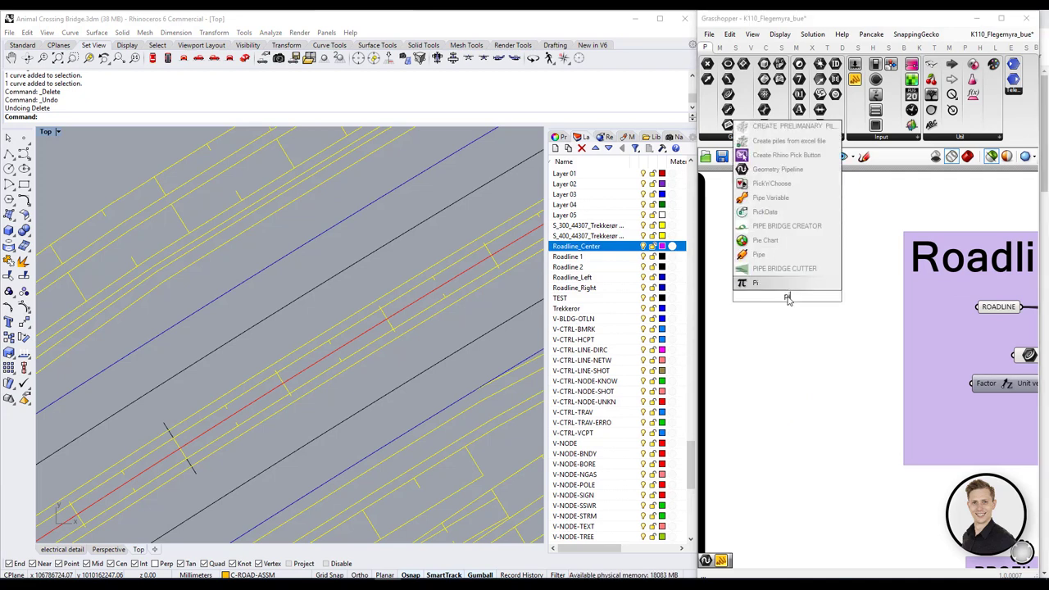
{"action": "type", "text": "peli"}
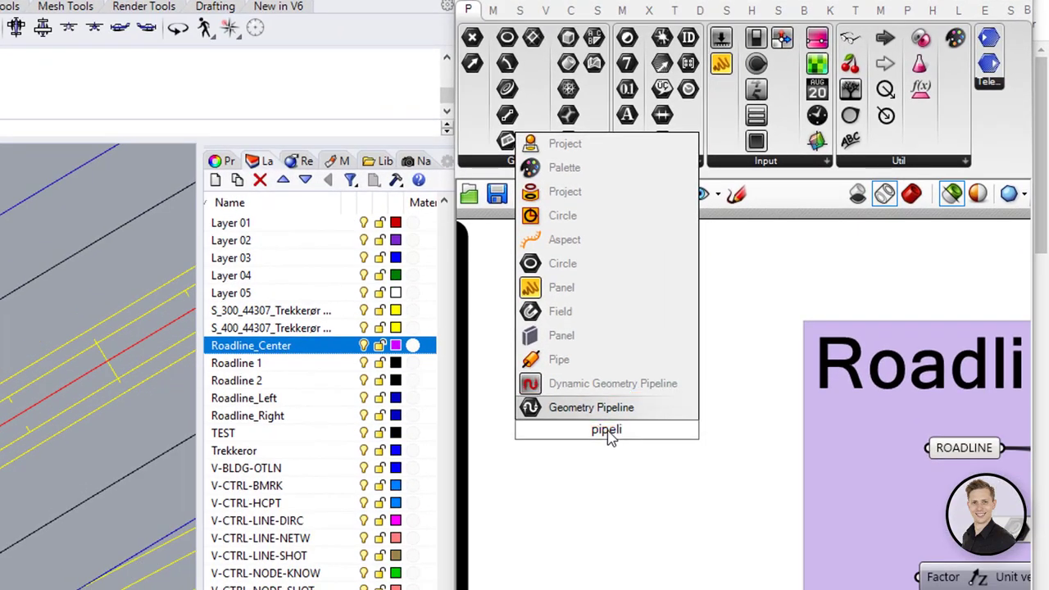
{"action": "key", "text": "Return"}
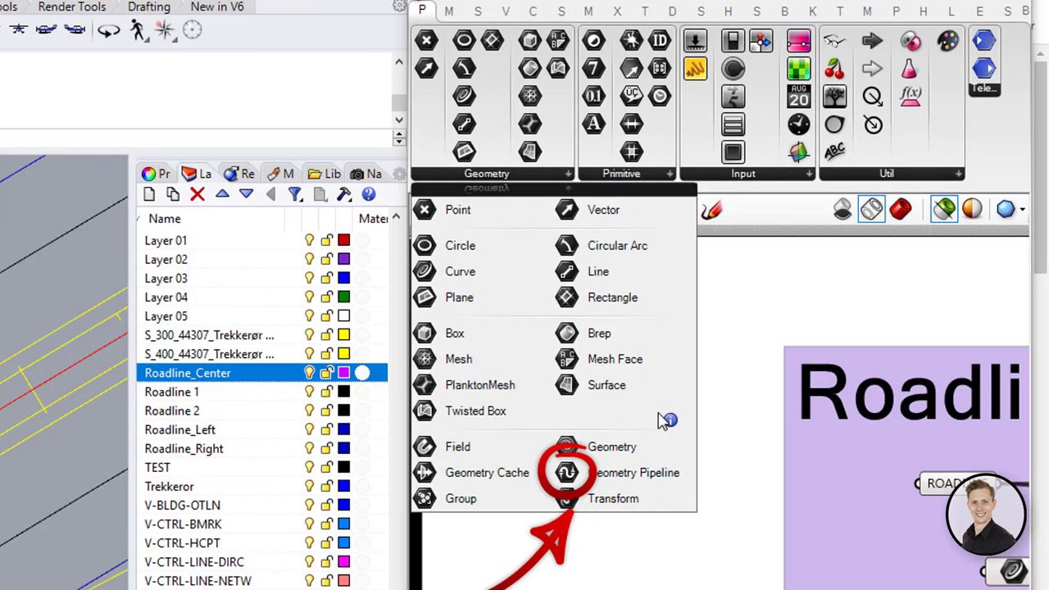
{"action": "left_click", "coordinate": [664, 420]}
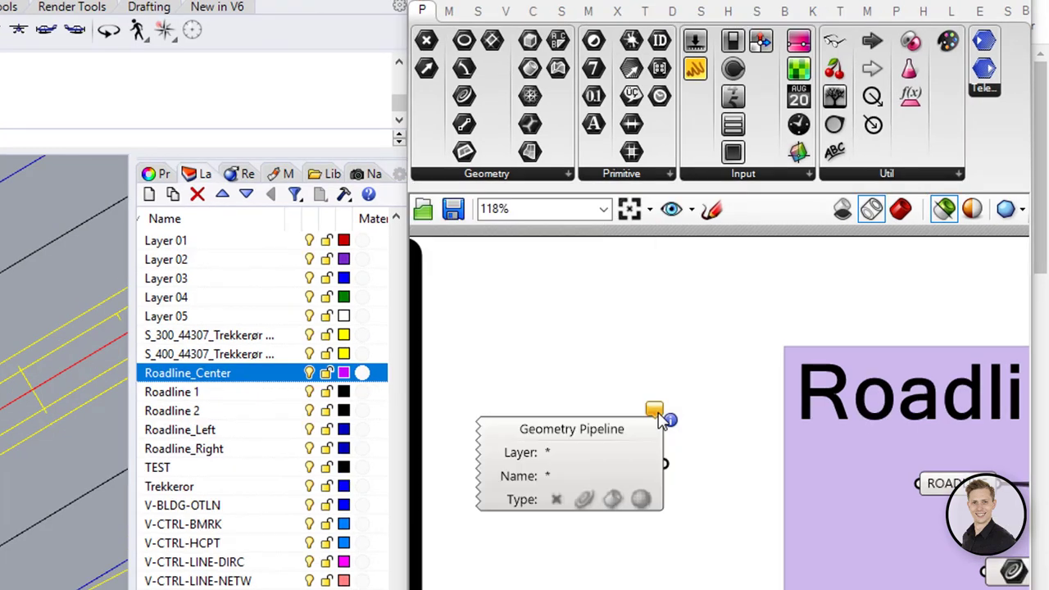
Step: Reposition the Geometry Pipeline component near the upper edge of the framed canvas area
{"action": "scroll", "coordinate": [602, 470], "scroll_direction": "up", "scroll_amount": 5}
{"action": "right_click_drag", "start_coordinate": [514, 507], "coordinate": [636, 459]}
{"action": "scroll", "coordinate": [652, 479], "scroll_direction": "down", "scroll_amount": 4}
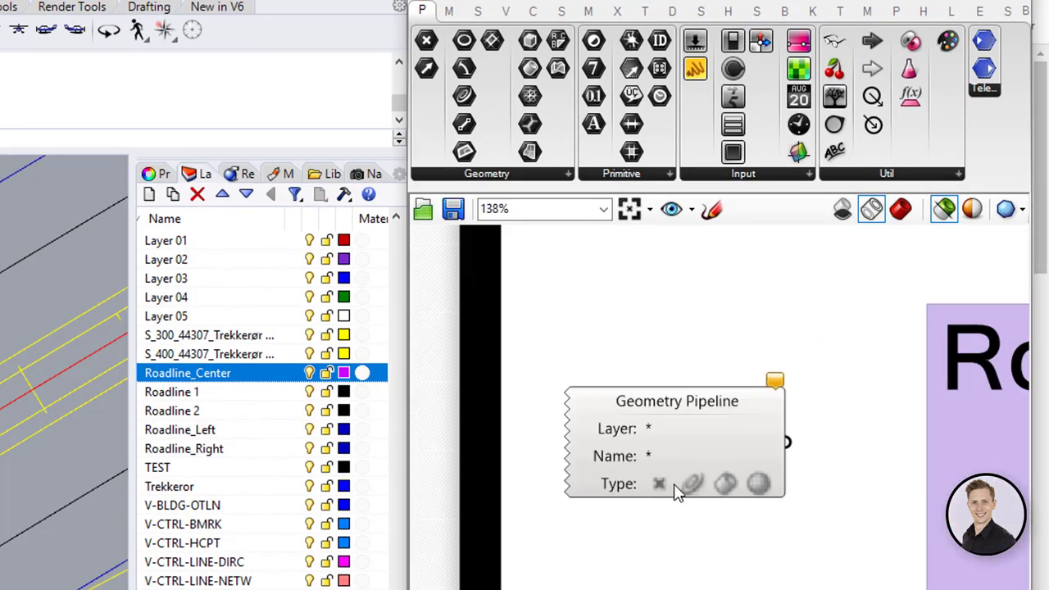
{"action": "right_click_drag", "start_coordinate": [690, 436], "coordinate": [641, 570]}
{"action": "left_click_drag", "start_coordinate": [636, 541], "coordinate": [603, 363]}
Step: Add an empty panel beside the Geometry Pipeline and connect the pipeline's output to it
{"action": "right_click_drag", "start_coordinate": [839, 375], "coordinate": [810, 398]}
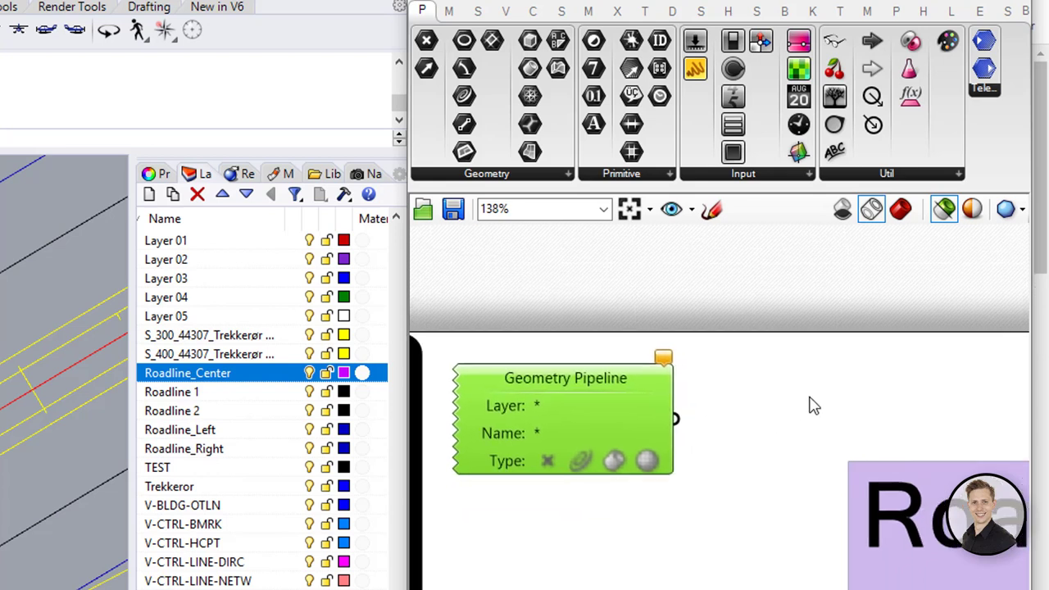
{"action": "double_click", "coordinate": [813, 405]}
{"action": "type", "text": "//"}
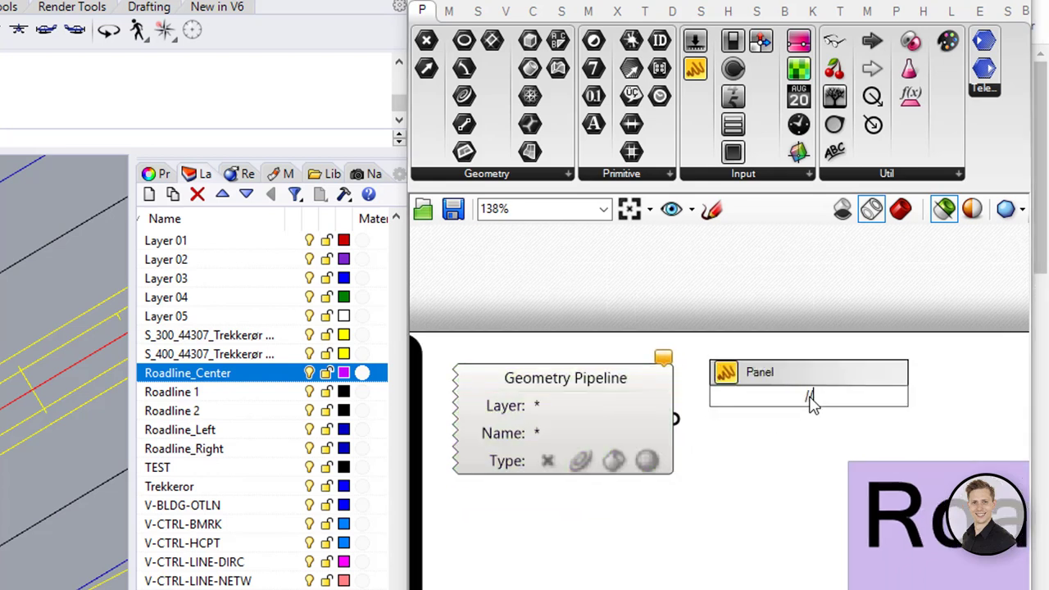
{"action": "key", "text": "Return"}
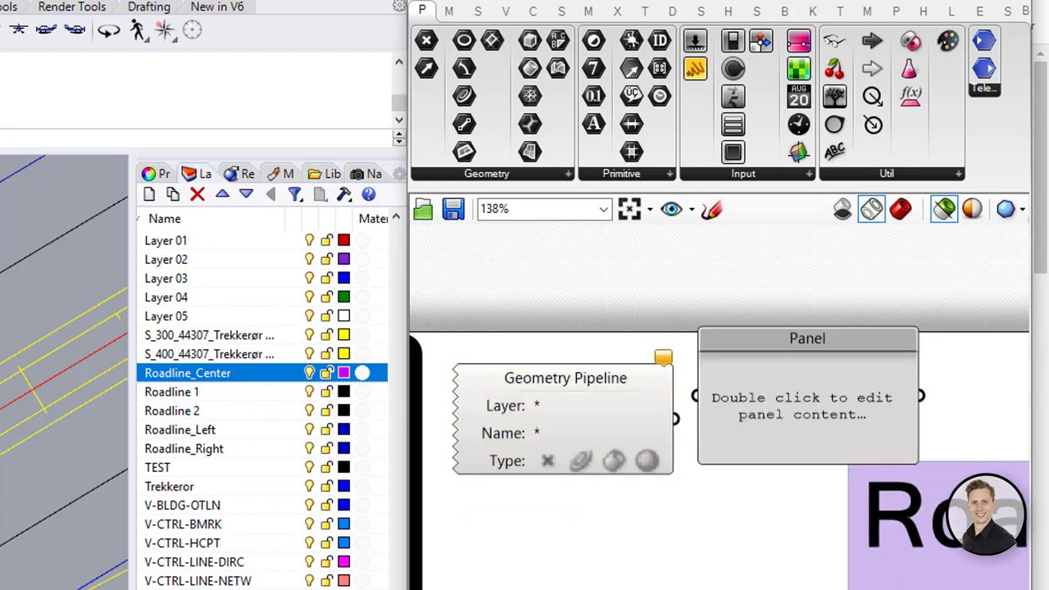
{"action": "right_click_drag", "start_coordinate": [827, 396], "coordinate": [845, 434]}
{"action": "left_click_drag", "start_coordinate": [849, 444], "coordinate": [859, 455]}
{"action": "left_click_drag", "start_coordinate": [689, 443], "coordinate": [715, 432]}
{"action": "left_click_drag", "start_coordinate": [631, 442], "coordinate": [630, 438]}
Step: Set the Geometry Pipeline's type filter to curves and browse the referenced curves listed in the panel
{"action": "scroll", "coordinate": [574, 497], "scroll_direction": "up", "scroll_amount": 3}
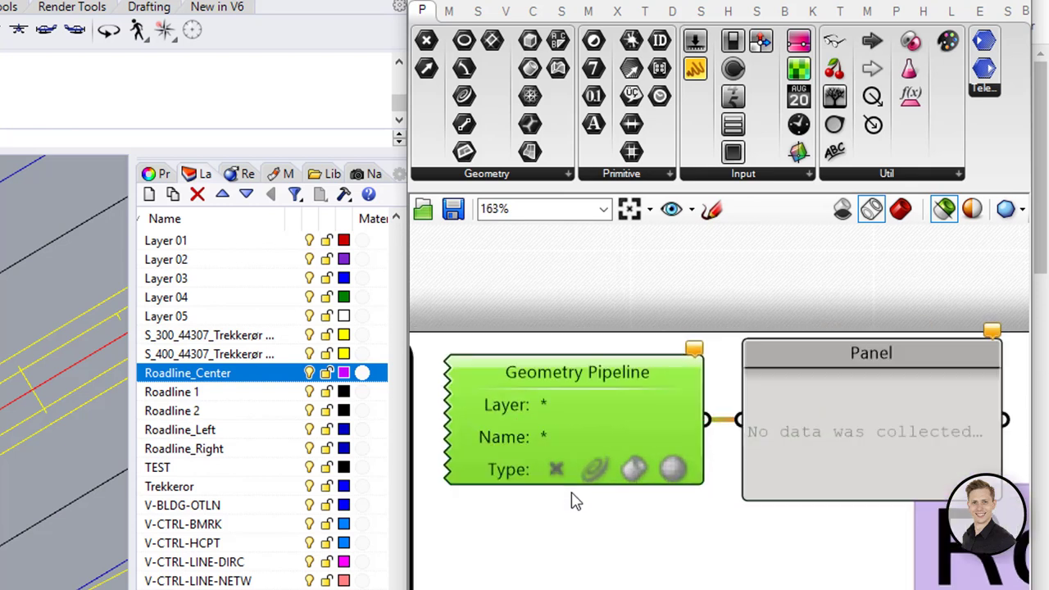
{"action": "scroll", "coordinate": [592, 566], "scroll_direction": "up", "scroll_amount": 1}
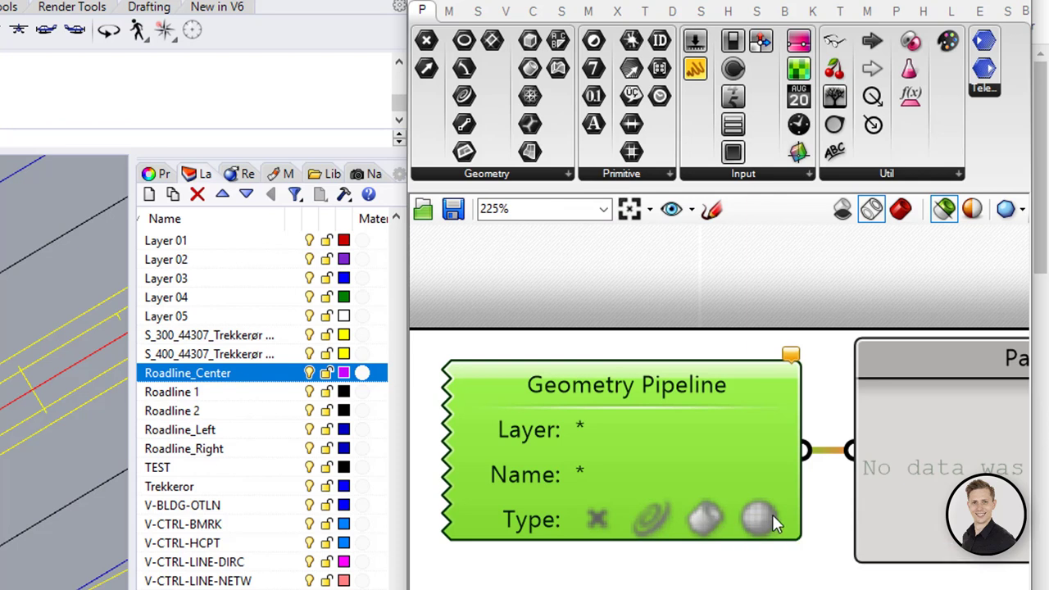
{"action": "left_click", "coordinate": [639, 564]}
{"action": "left_click", "coordinate": [651, 516]}
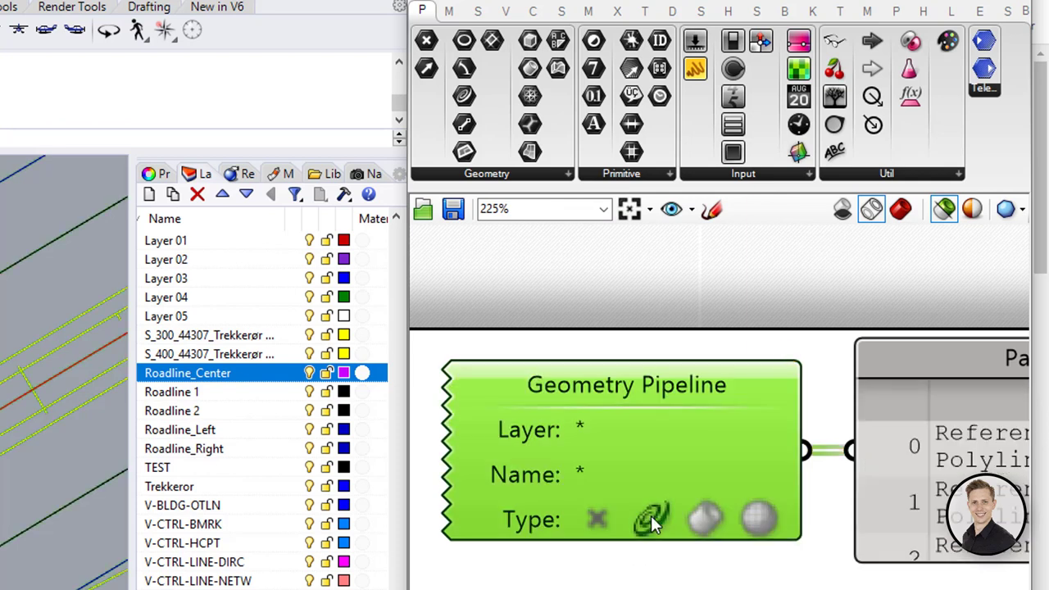
{"action": "scroll", "coordinate": [750, 528], "scroll_direction": "down", "scroll_amount": 2}
{"action": "scroll", "coordinate": [749, 493], "scroll_direction": "down", "scroll_amount": 1}
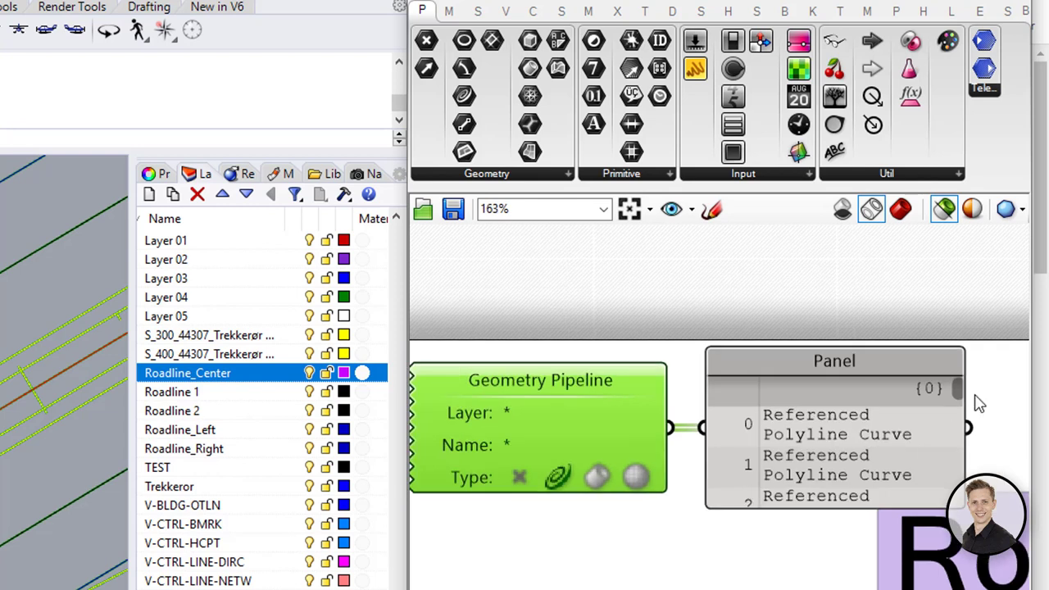
{"action": "mouse_move", "coordinate": [959, 394]}
{"action": "left_mouse_down"}
{"action": "mouse_move", "coordinate": [957, 494]}
{"action": "mouse_move", "coordinate": [947, 369]}
{"action": "left_mouse_up"}
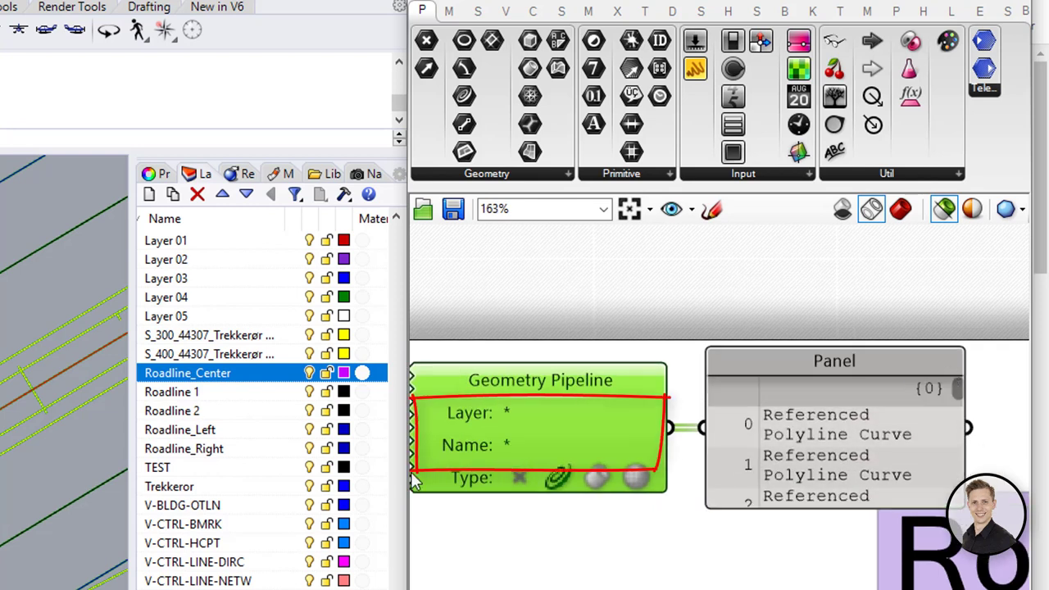
Step: Switch the Geometry Pipeline's type filter to points to browse them in the panel, and restore the curve filter
{"action": "left_click", "coordinate": [562, 484]}
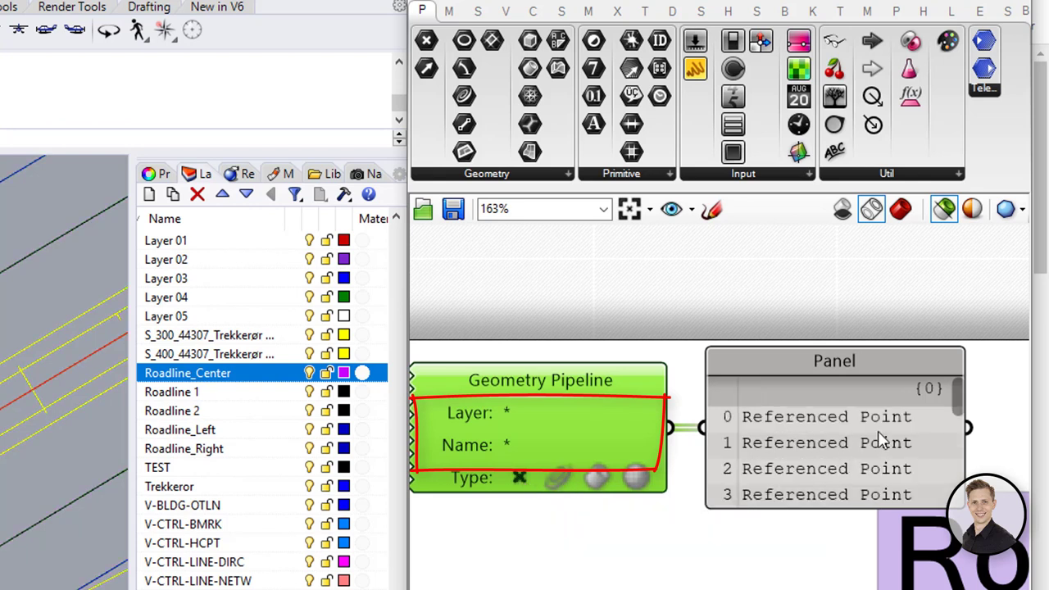
{"action": "left_click_drag", "start_coordinate": [956, 407], "coordinate": [957, 500]}
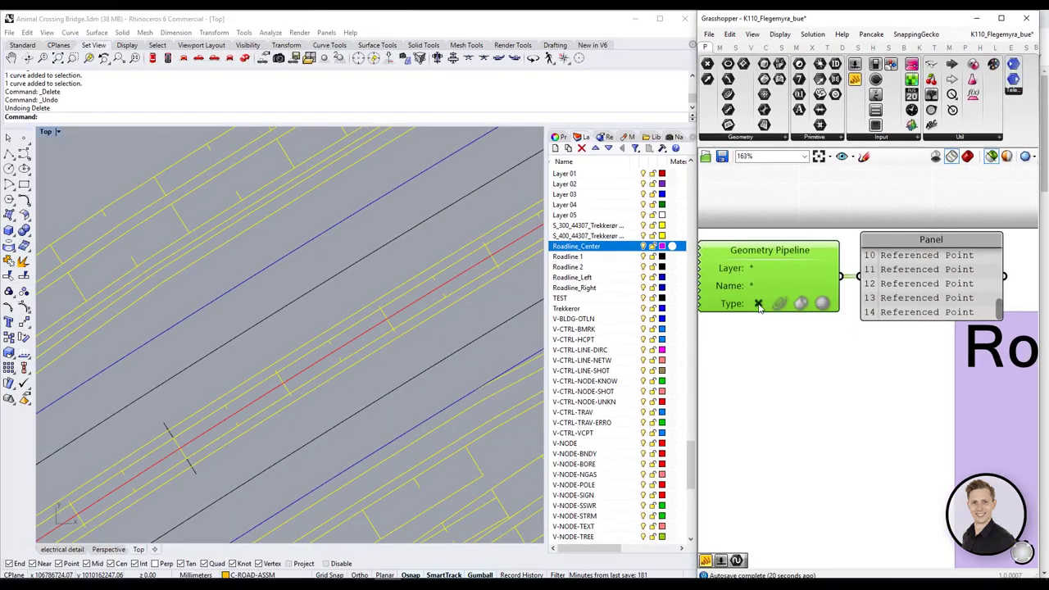
{"action": "left_click", "coordinate": [758, 304]}
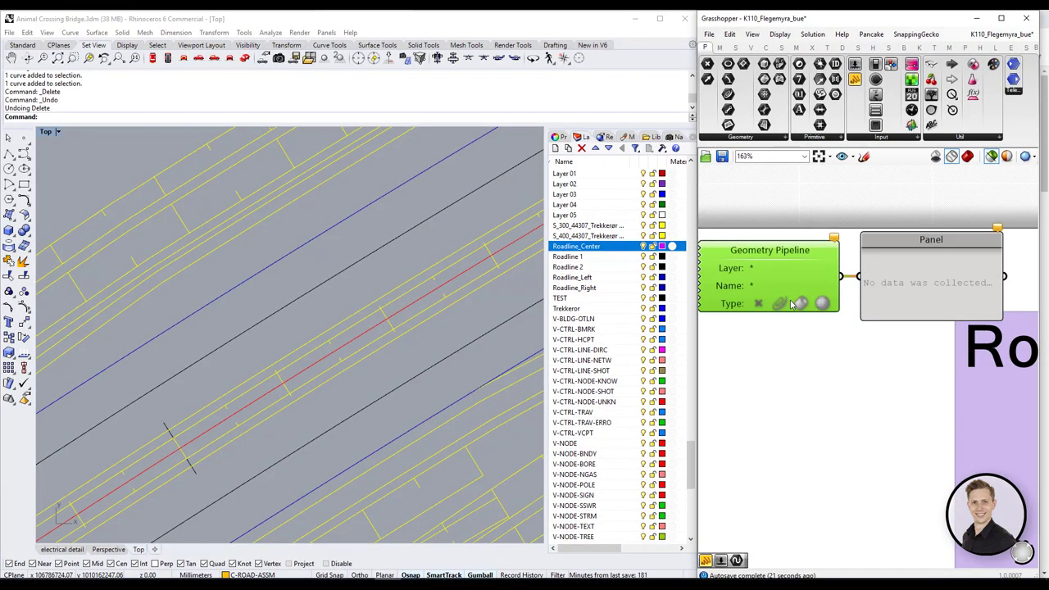
{"action": "left_click", "coordinate": [780, 303]}
Step: Examine the pipeline's curves along the whole road in the Top viewport and deselect the component
{"action": "scroll", "coordinate": [381, 275], "scroll_direction": "down", "scroll_amount": 6}
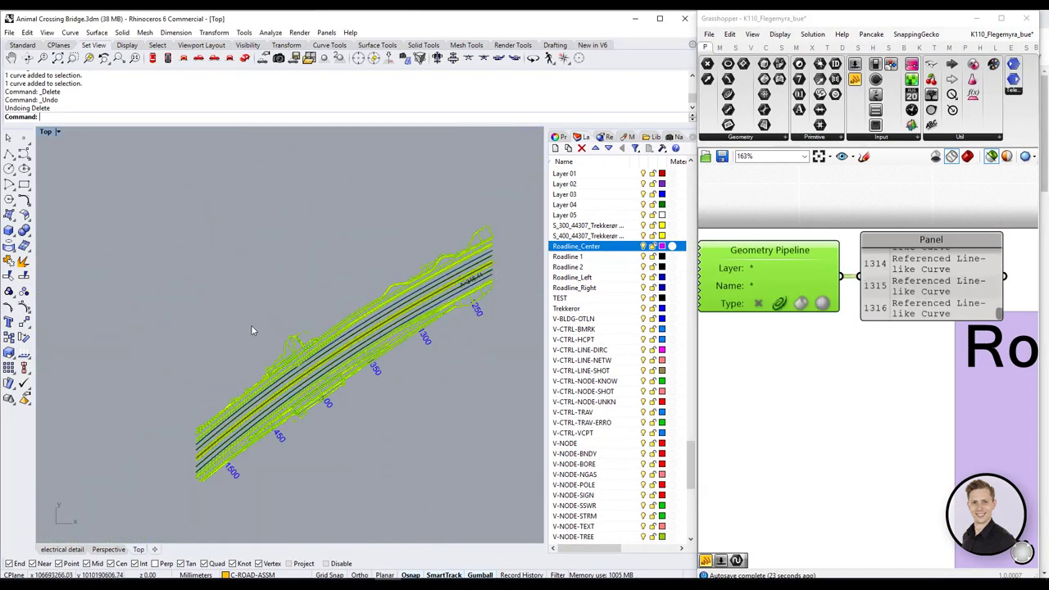
{"action": "scroll", "coordinate": [426, 304], "scroll_direction": "up", "scroll_amount": 10}
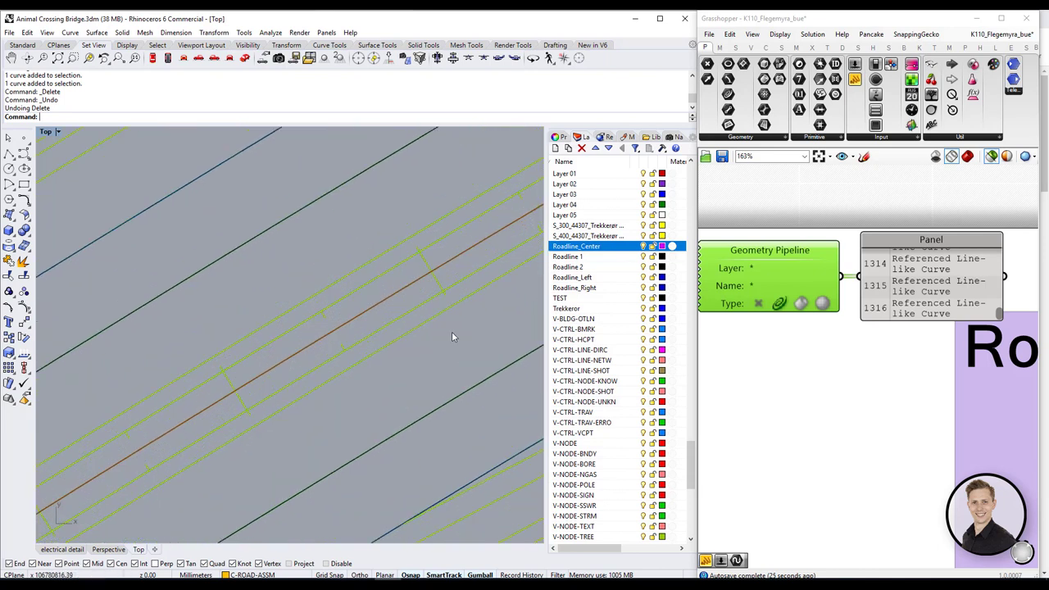
{"action": "left_click", "coordinate": [805, 366]}
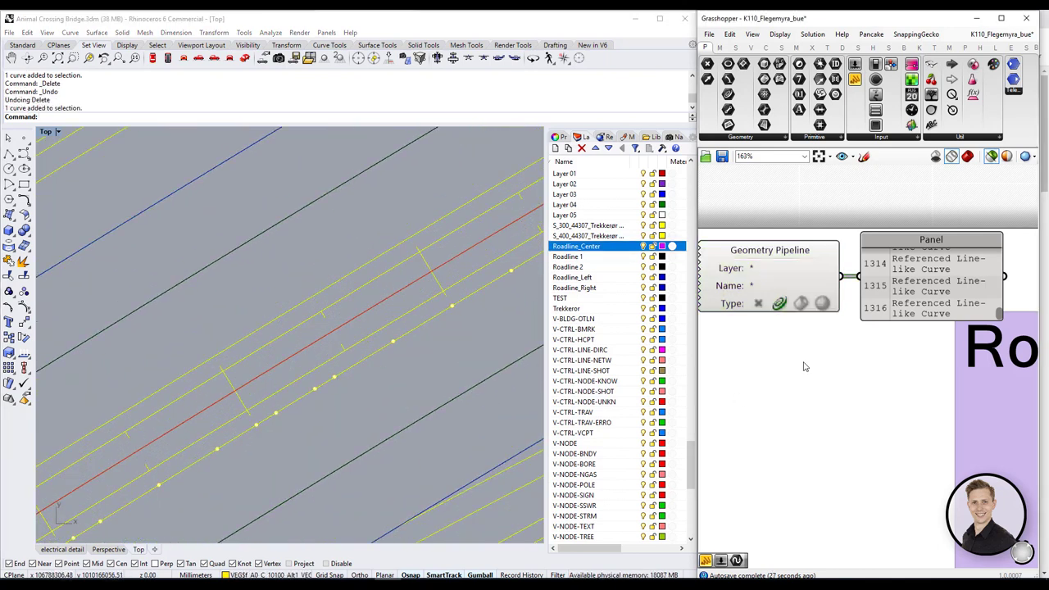
Step: Set the Geometry Pipeline's layer filter to Roadline_Center and select the component to highlight its curve in the Top viewport
{"action": "double_click", "coordinate": [766, 268]}
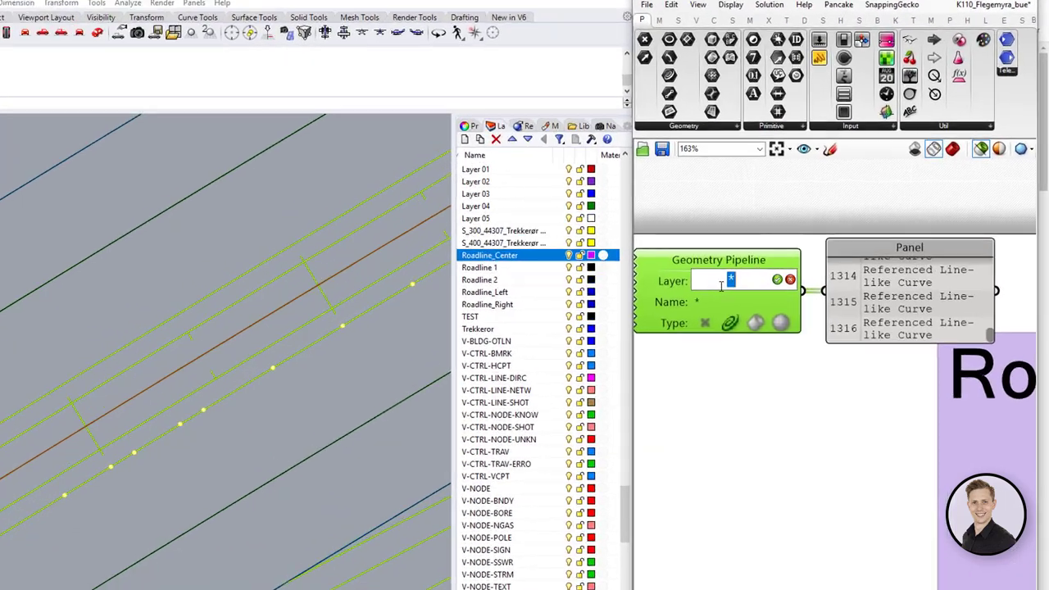
{"action": "type", "text": "Road"}
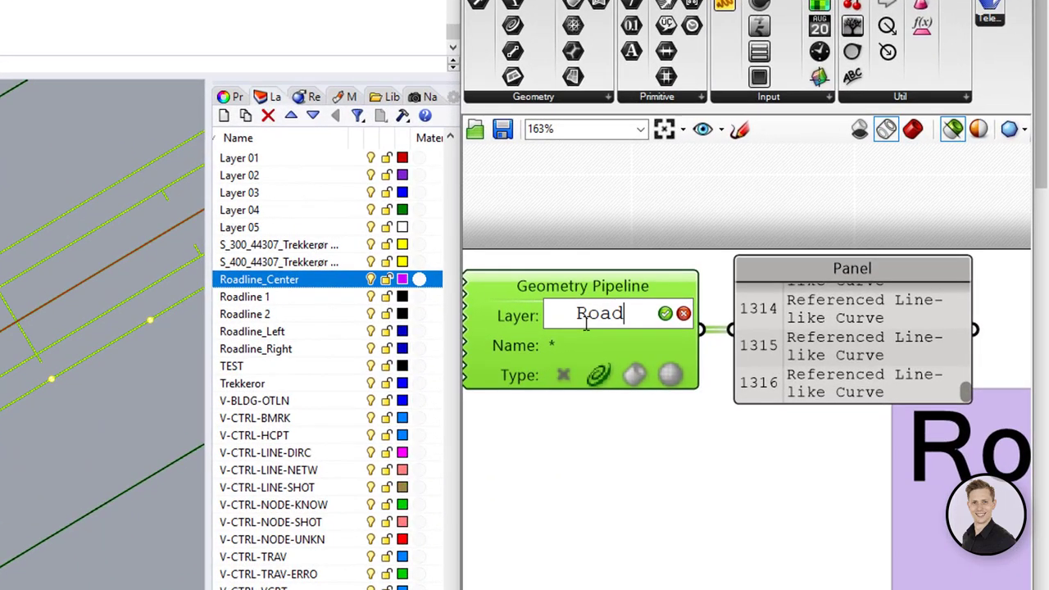
{"action": "type", "text": "lin"}
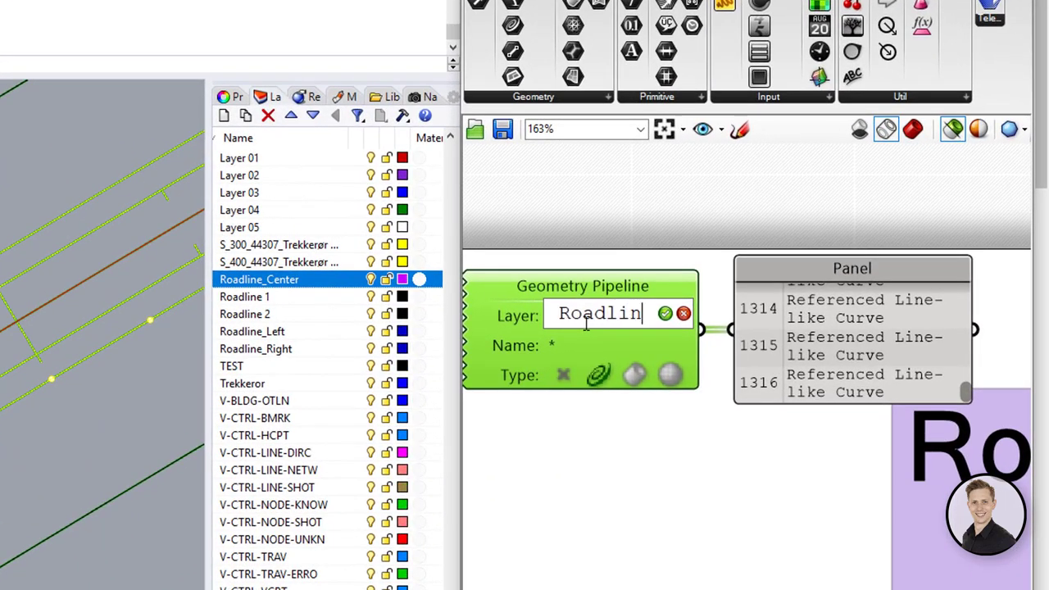
{"action": "type", "text": "e"}
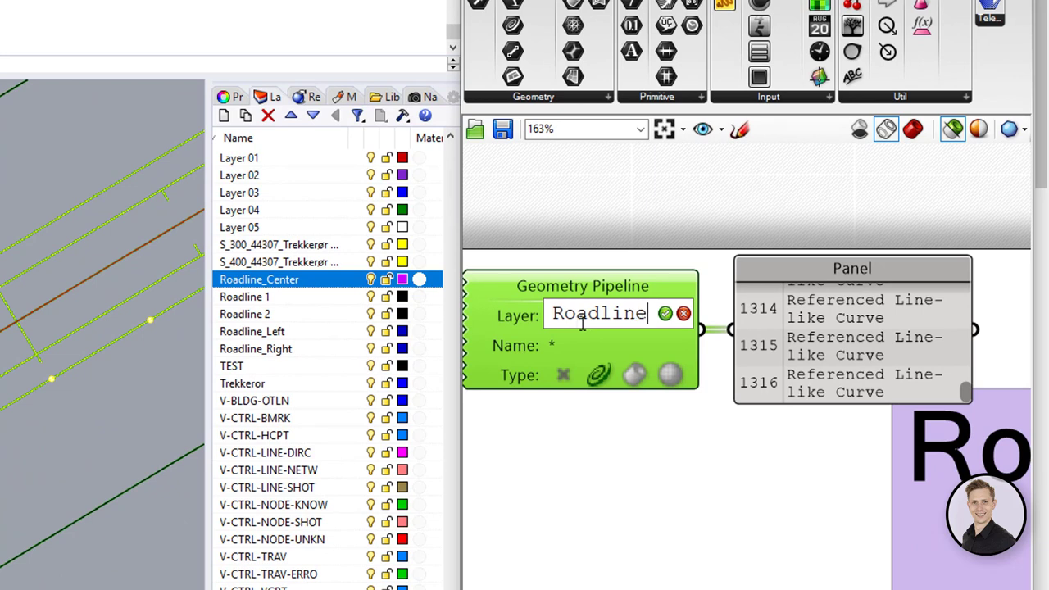
{"action": "type", "text": "_Center"}
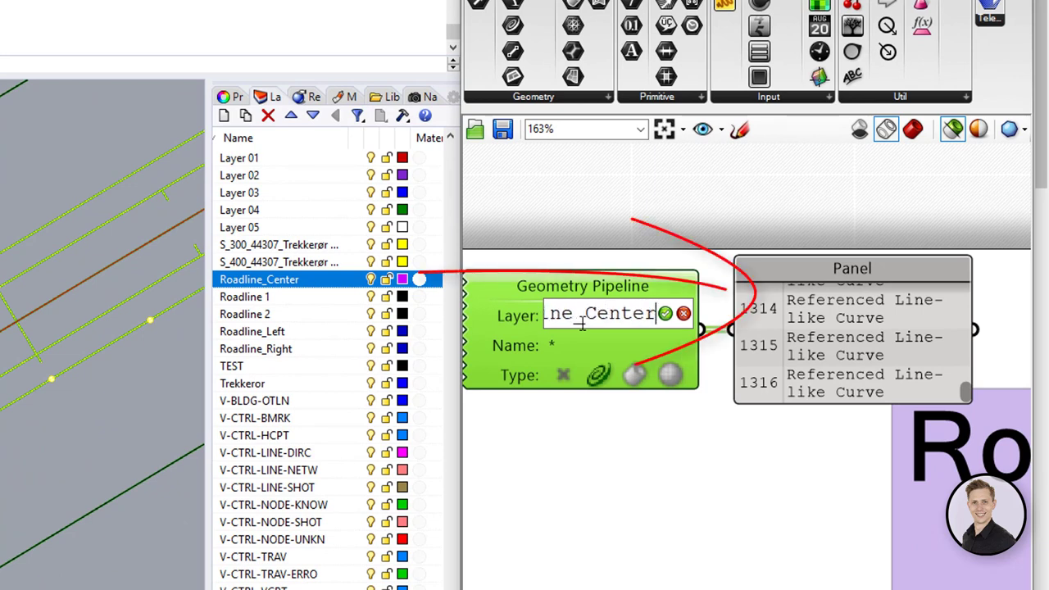
{"action": "key", "text": "Return"}
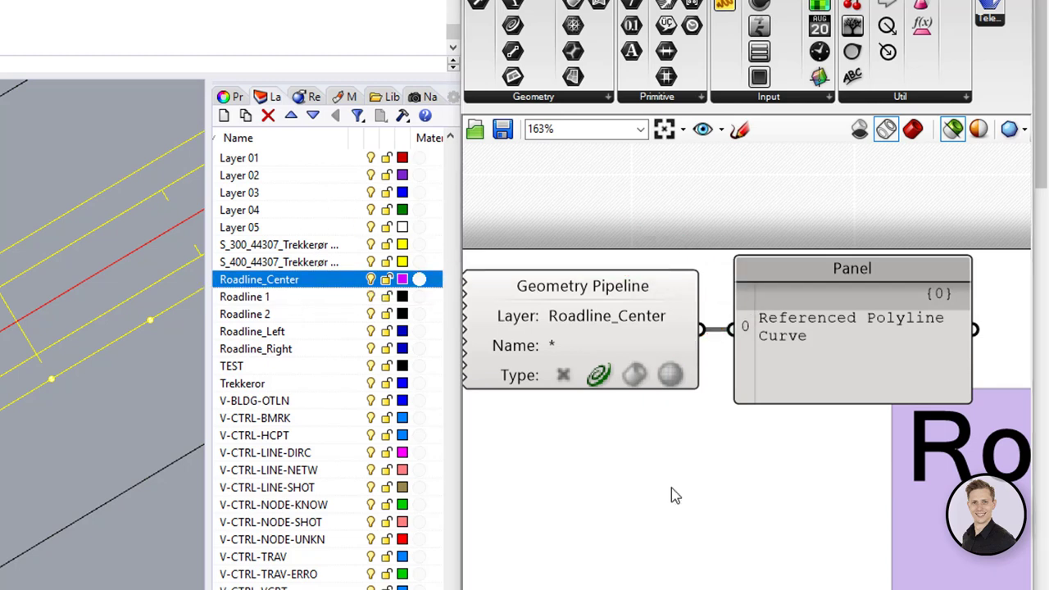
{"action": "left_click", "coordinate": [590, 328]}
{"action": "scroll", "coordinate": [102, 334], "scroll_direction": "down", "scroll_amount": 4}
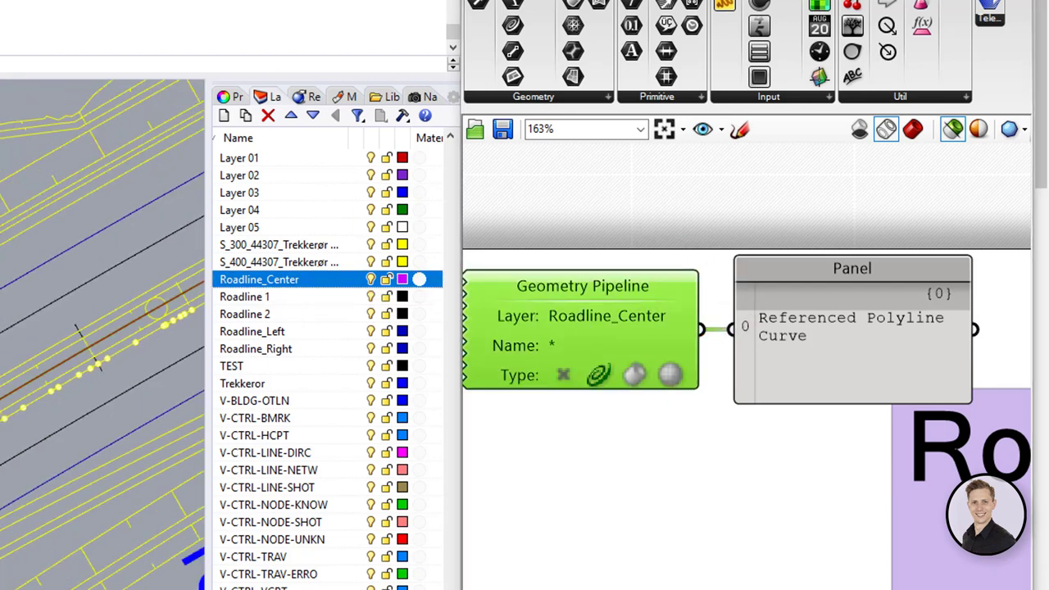
Step: Change the Geometry Pipeline's layer filter to the wildcard Roadline*
{"action": "scroll", "coordinate": [694, 342], "scroll_direction": "up", "scroll_amount": 3}
{"action": "double_click", "coordinate": [693, 342]}
{"action": "left_click_drag", "start_coordinate": [693, 342], "coordinate": [863, 349]}
{"action": "type", "text": "*"}
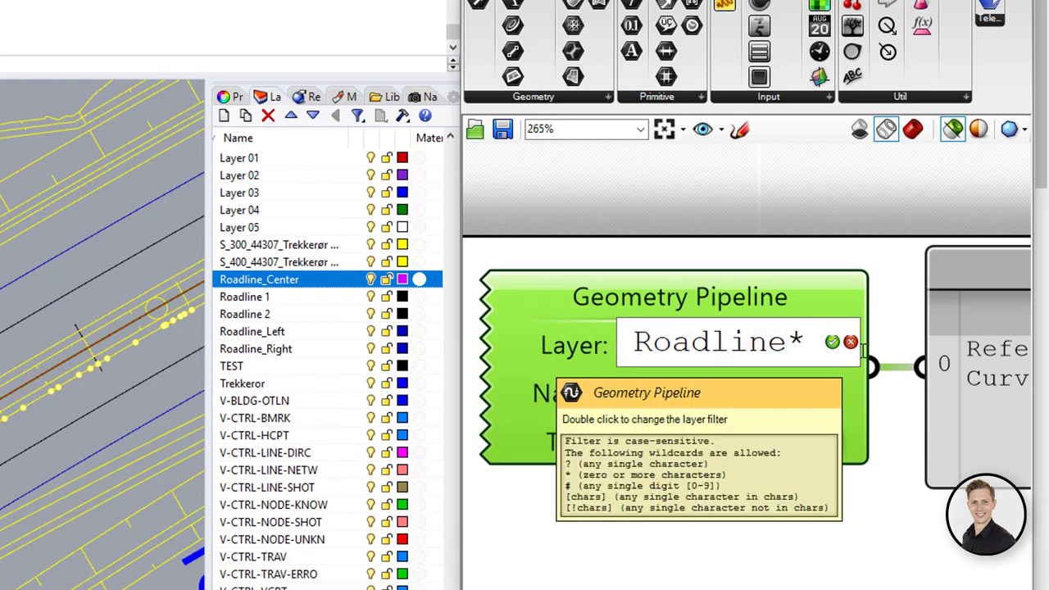
{"action": "key", "text": "Return"}
Step: Enlarge and reposition the panel so that its whole list of referenced curves fits
{"action": "scroll", "coordinate": [885, 434], "scroll_direction": "down", "scroll_amount": 4}
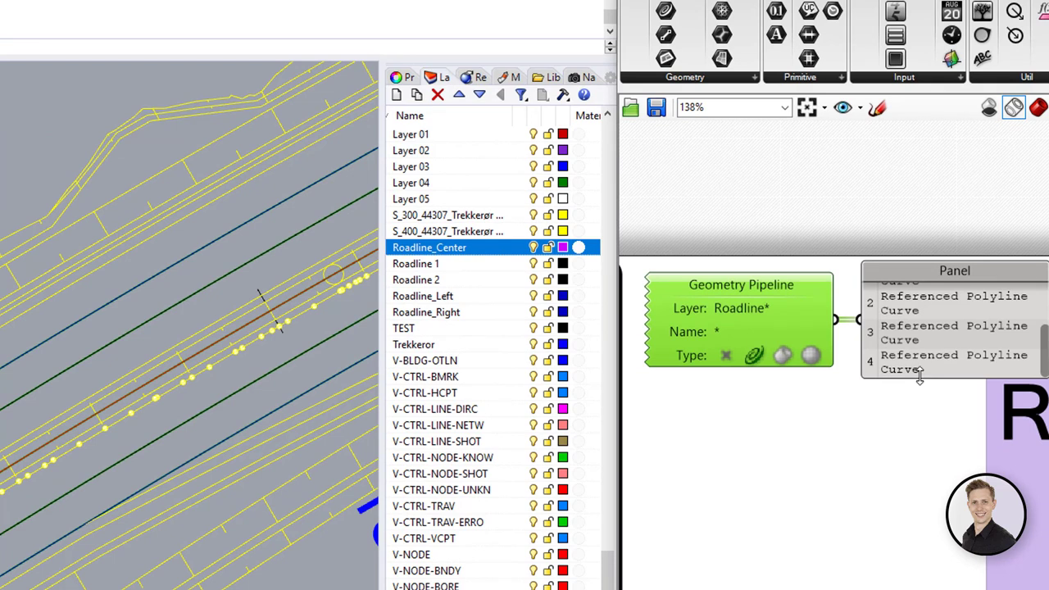
{"action": "left_click_drag", "start_coordinate": [920, 373], "coordinate": [921, 445]}
{"action": "left_click_drag", "start_coordinate": [934, 365], "coordinate": [939, 331]}
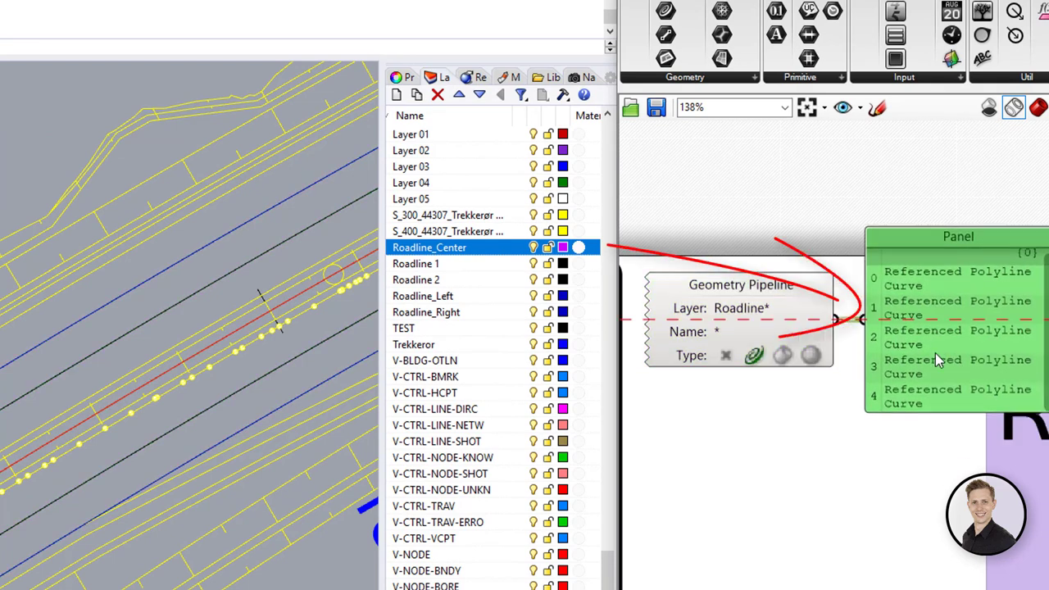
{"action": "left_click_drag", "start_coordinate": [944, 411], "coordinate": [947, 446]}
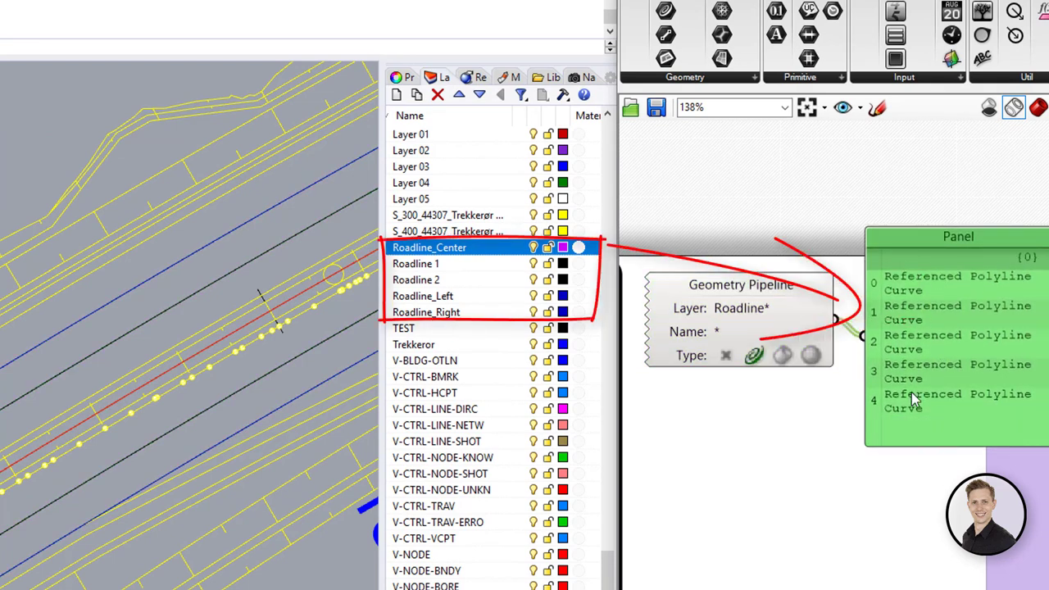
Step: Go through the Roadline_Left, Roadline 1 and Roadline 2 layers in Rhino's layer list to compare them with the filter
{"action": "scroll", "coordinate": [123, 425], "scroll_direction": "up", "scroll_amount": 4}
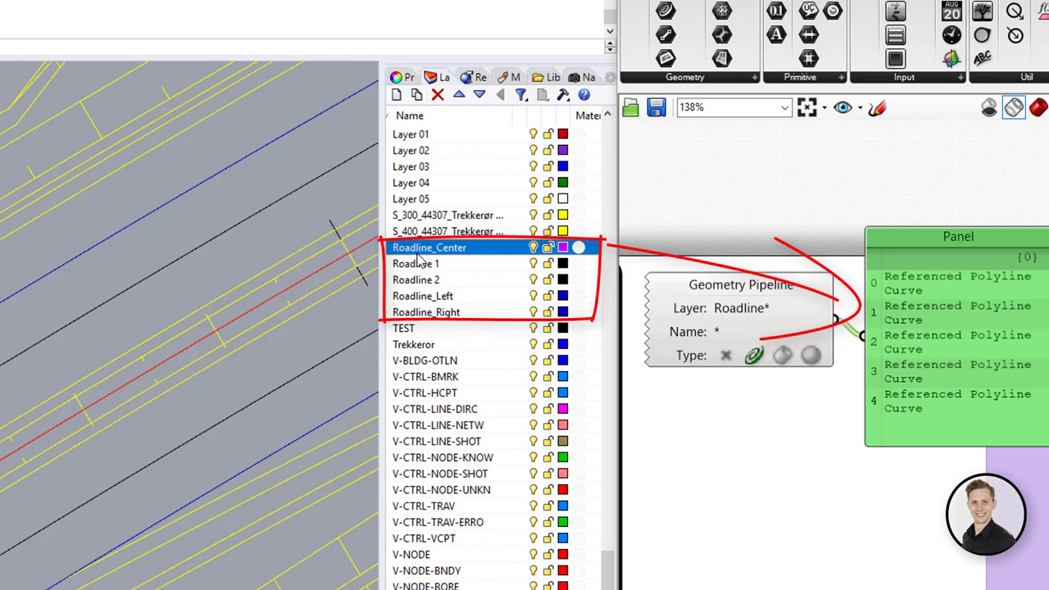
{"action": "left_click", "coordinate": [422, 296]}
{"action": "left_click", "coordinate": [426, 264]}
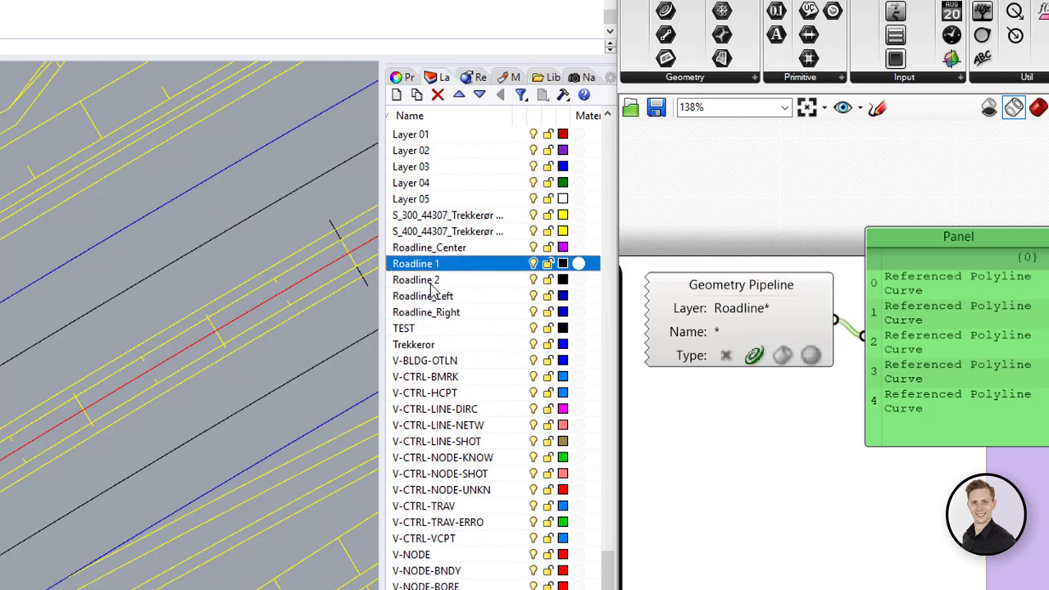
{"action": "left_click", "coordinate": [426, 279]}
Step: Change the Geometry Pipeline's layer filter to the digit wildcard "Roadline #"
{"action": "left_click", "coordinate": [802, 418]}
{"action": "double_click", "coordinate": [771, 315]}
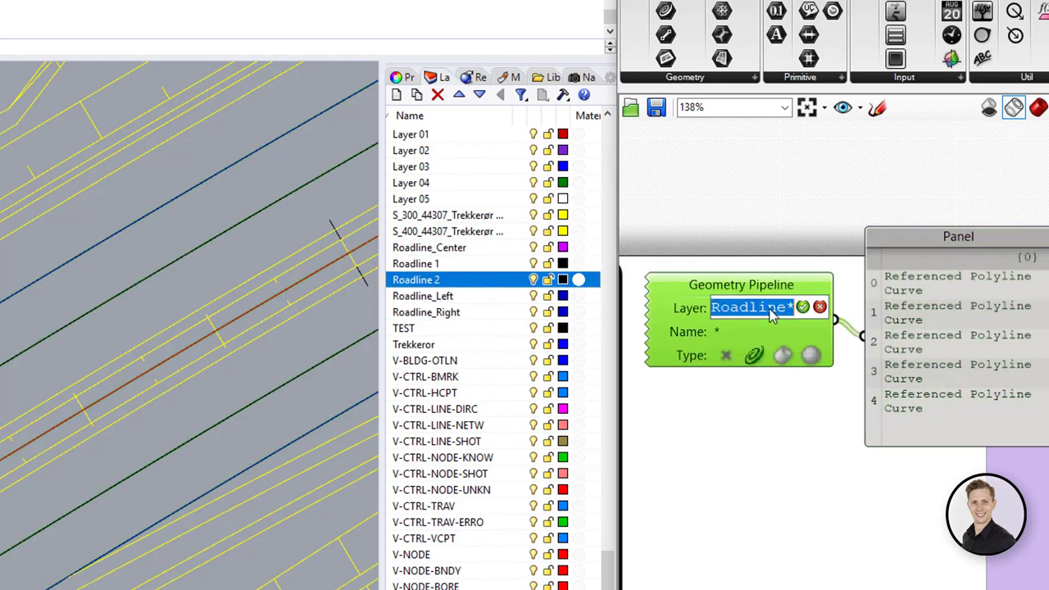
{"action": "left_click", "coordinate": [792, 307]}
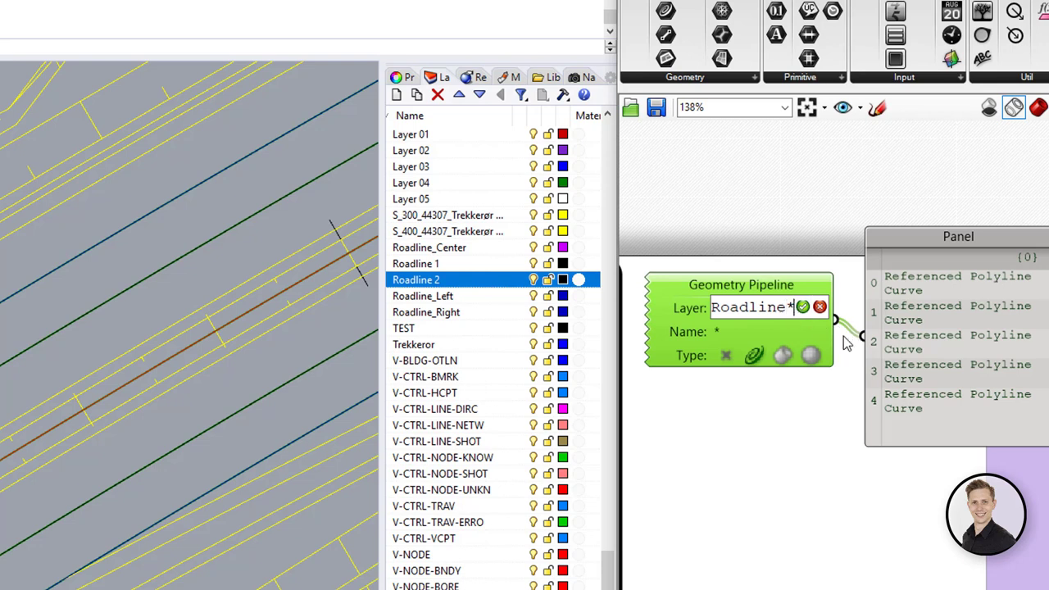
{"action": "key", "text": "BackSpace"}
{"action": "type", "text": "#"}
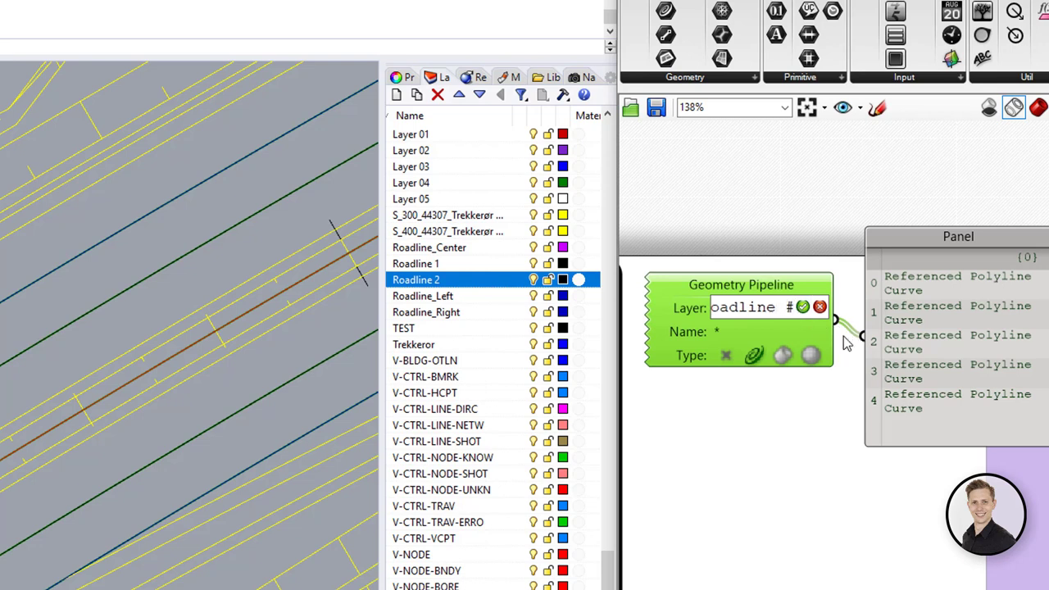
{"action": "key", "text": "Return"}
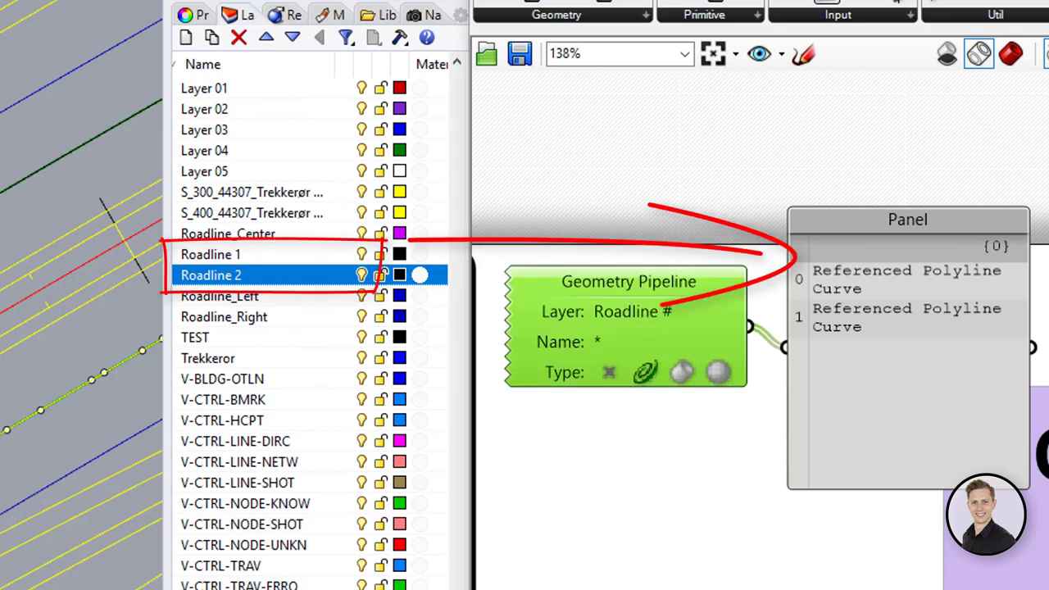
Step: Check in the object properties which layer each of the two filtered road curves belongs to, then return to the layer list
{"action": "left_click", "coordinate": [196, 15]}
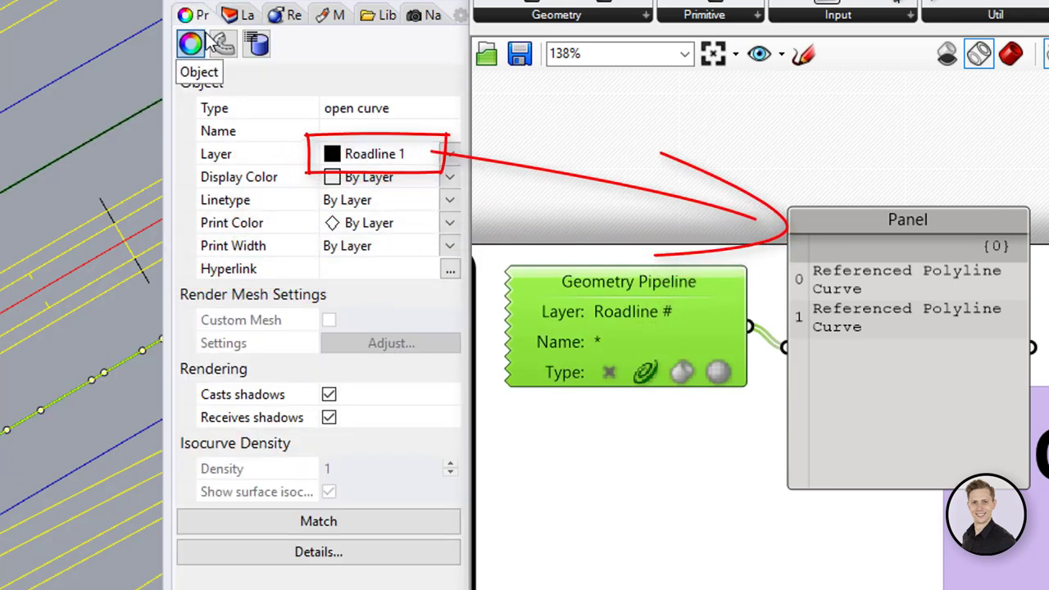
{"action": "left_click", "coordinate": [82, 146]}
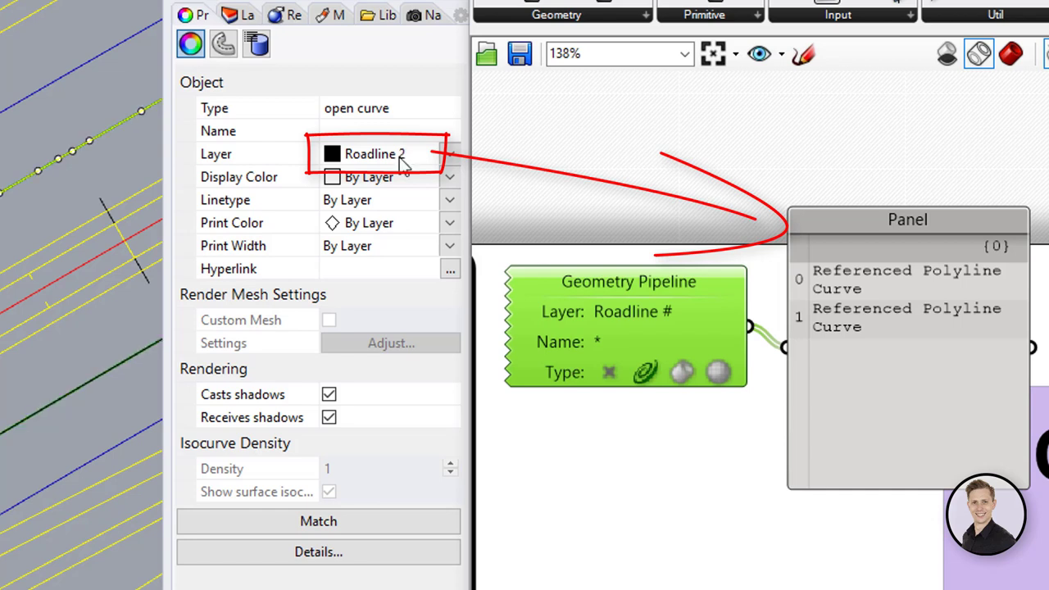
{"action": "left_click", "coordinate": [246, 16]}
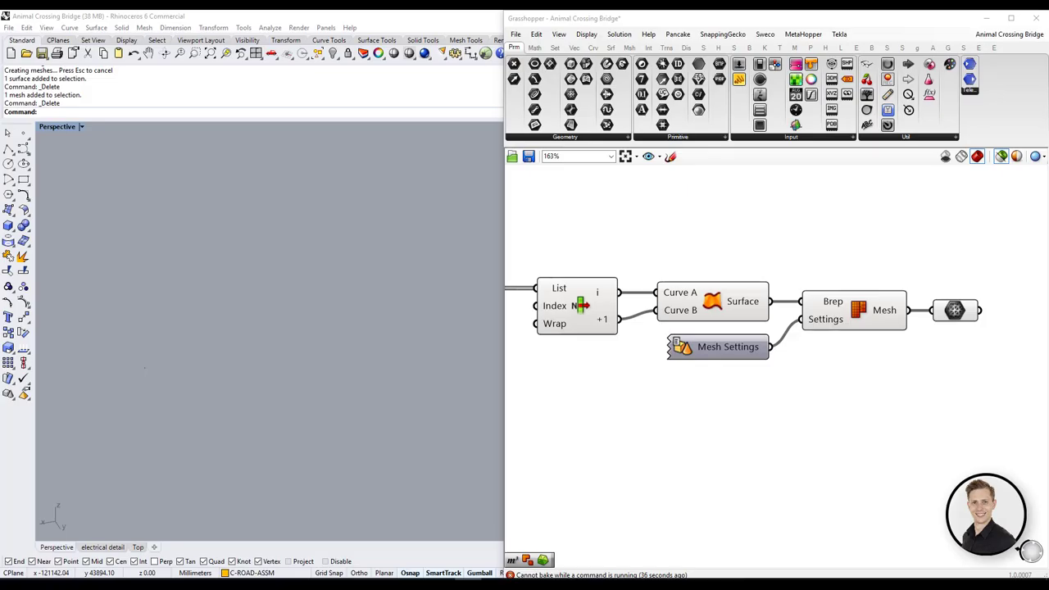
Step: Preview the outputs of the list, ruled surface and Mesh components one after another in the Perspective viewport
{"action": "left_click", "coordinate": [589, 325]}
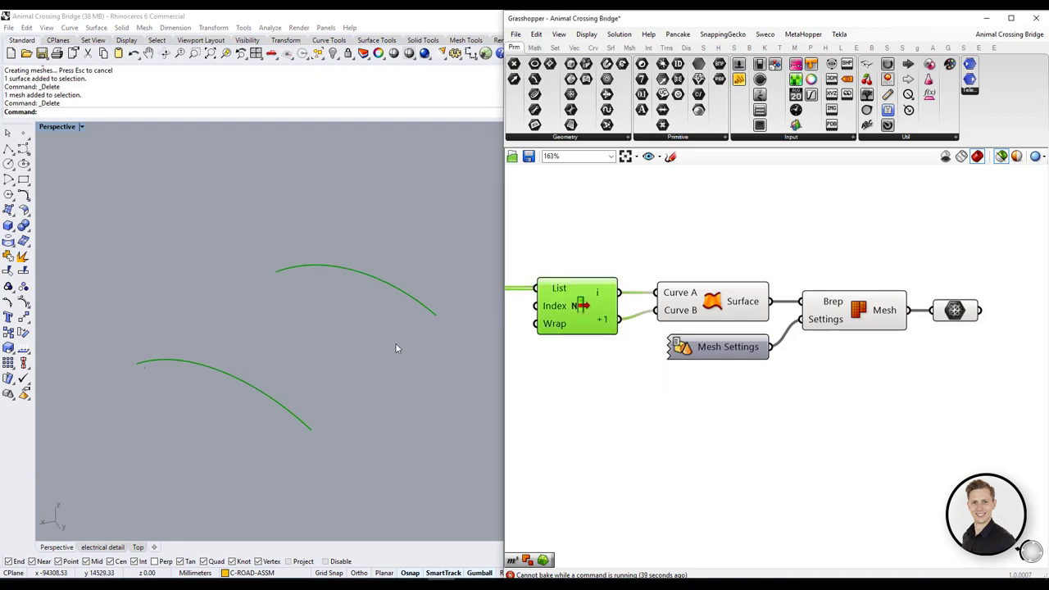
{"action": "right_click_drag", "start_coordinate": [395, 349], "coordinate": [392, 335]}
{"action": "left_click", "coordinate": [709, 305]}
{"action": "right_click_drag", "start_coordinate": [314, 350], "coordinate": [353, 363]}
{"action": "scroll", "coordinate": [338, 373], "scroll_direction": "up", "scroll_amount": 2}
{"action": "scroll", "coordinate": [353, 363], "scroll_direction": "up", "scroll_amount": 3}
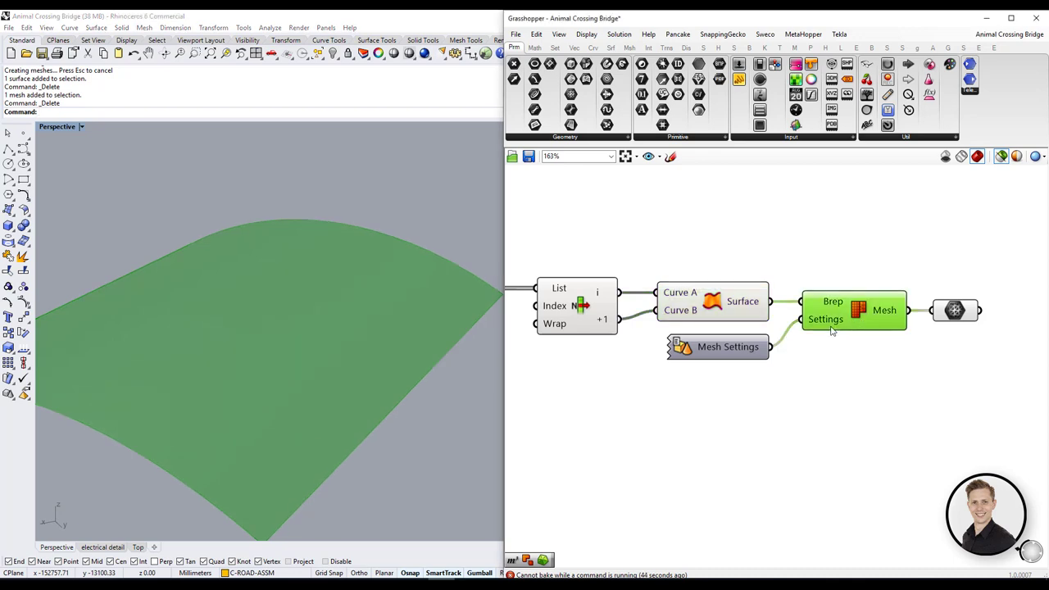
{"action": "left_click", "coordinate": [753, 307]}
{"action": "left_click", "coordinate": [862, 310]}
{"action": "right_click_drag", "start_coordinate": [380, 312], "coordinate": [365, 330]}
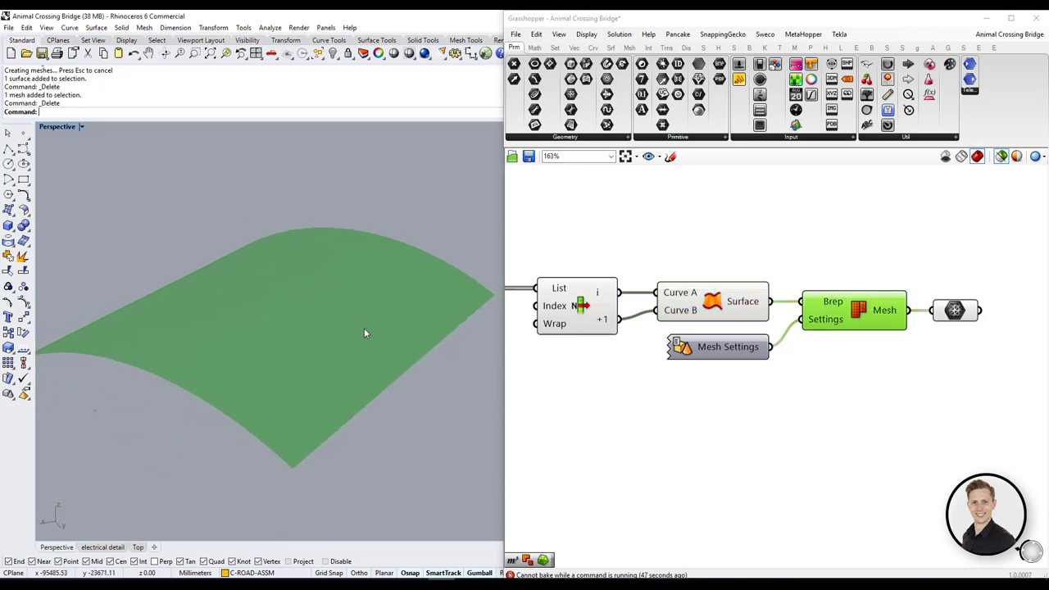
Step: Bake the Mesh component's output into Rhino, inspect it in the Perspective viewport, and delete the baked mesh
{"action": "middle_click", "coordinate": [859, 313]}
{"action": "left_click", "coordinate": [879, 334]}
{"action": "right_click_drag", "start_coordinate": [284, 300], "coordinate": [345, 328]}
{"action": "key", "text": "Delete"}
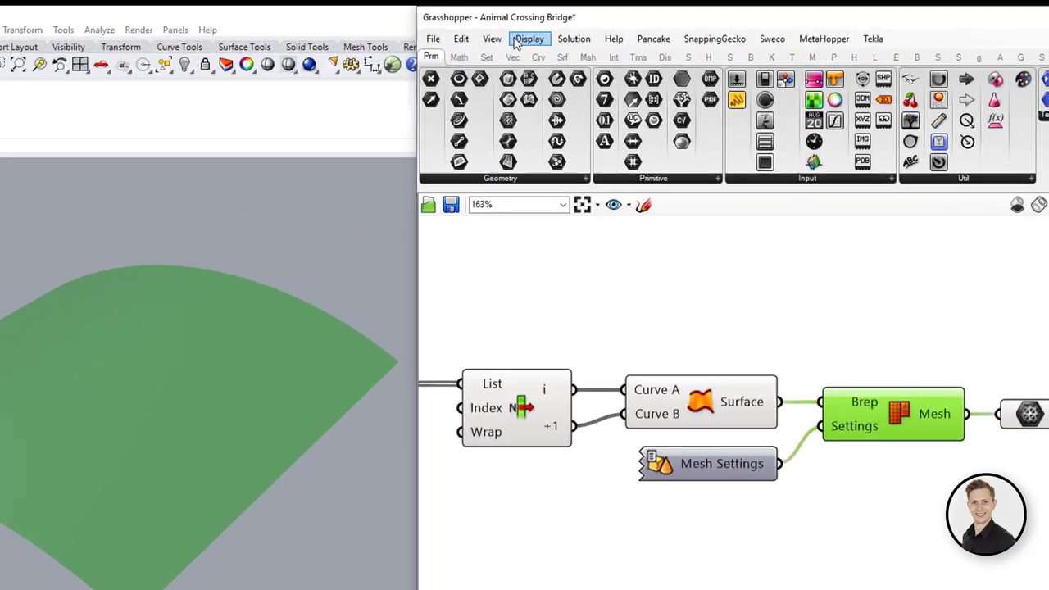
Step: Locate the Preview Mesh Edges display option and compare the previews of the ruled surface and the mesh
{"action": "left_click", "coordinate": [586, 34]}
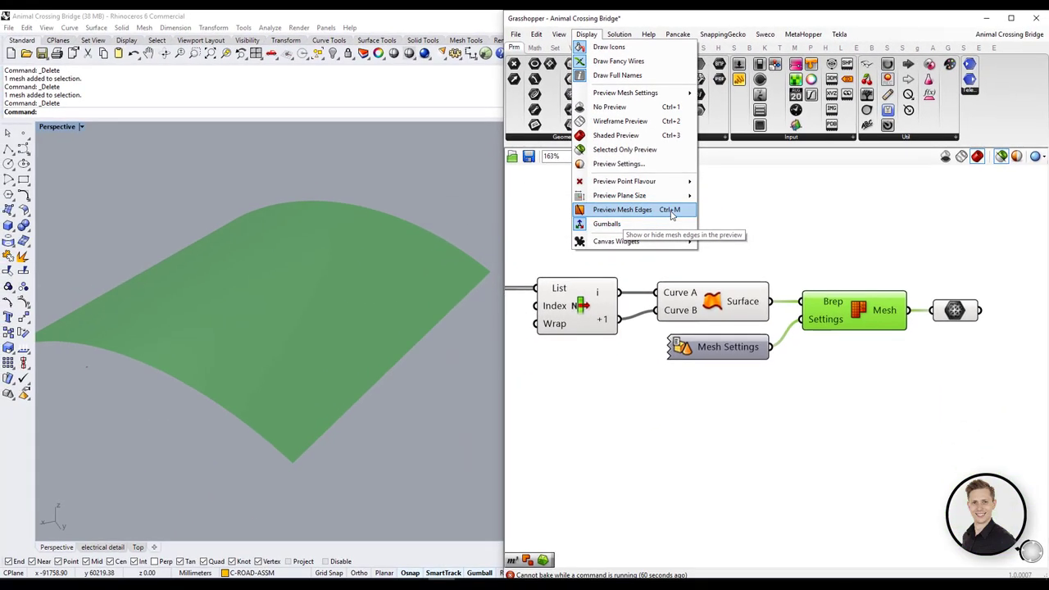
{"action": "left_click", "coordinate": [578, 375]}
{"action": "left_click", "coordinate": [852, 429]}
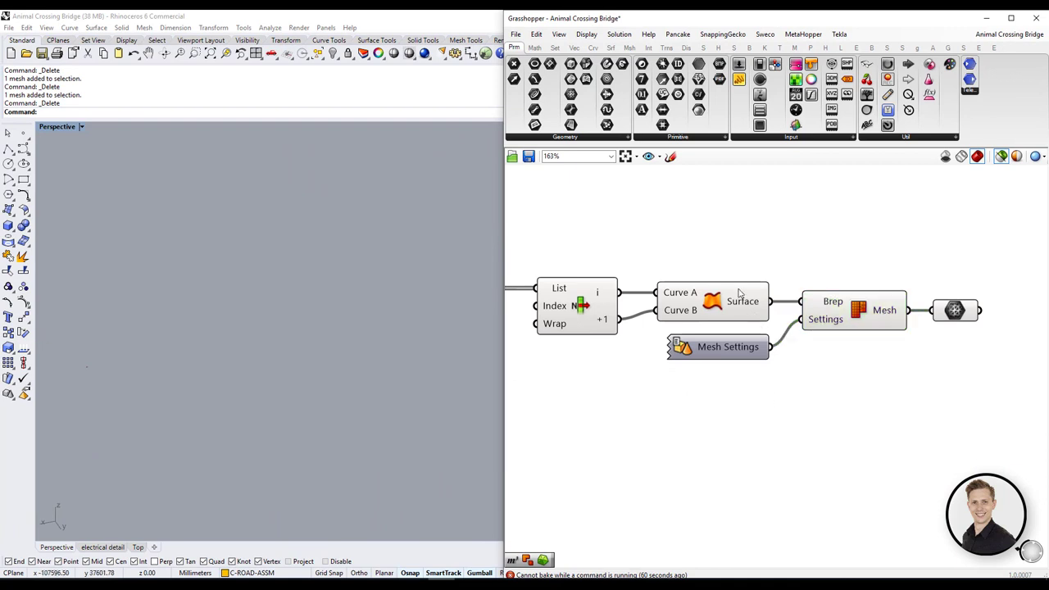
{"action": "left_click", "coordinate": [740, 292]}
{"action": "left_click", "coordinate": [867, 317]}
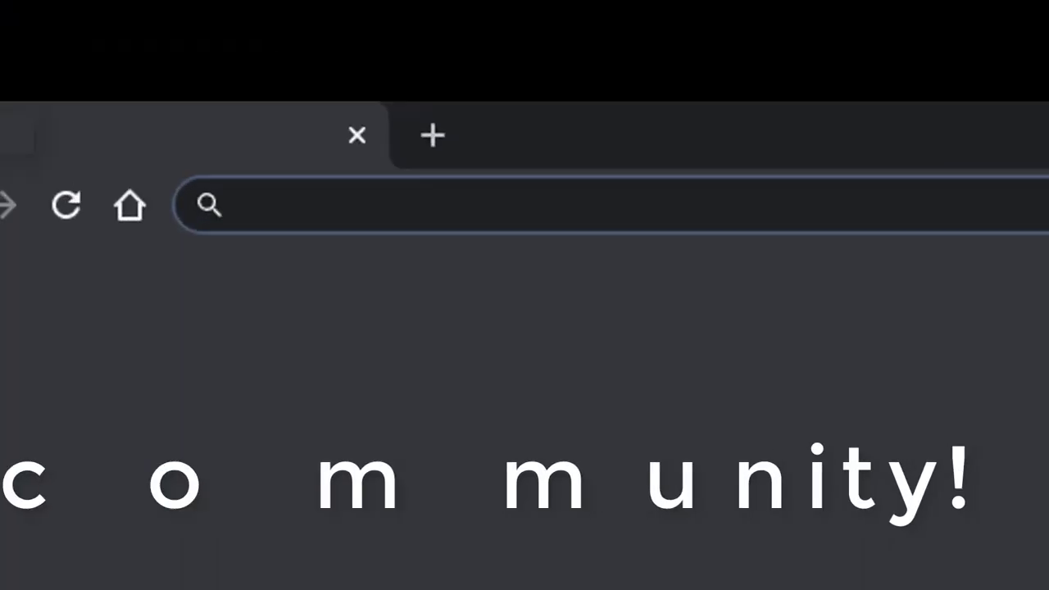
Step: Switch to the web browser, go to learngrasshopper.com and start the sign-up for the Grasshopper mailing
{"action": "type", "text": "learngrasshopper"}
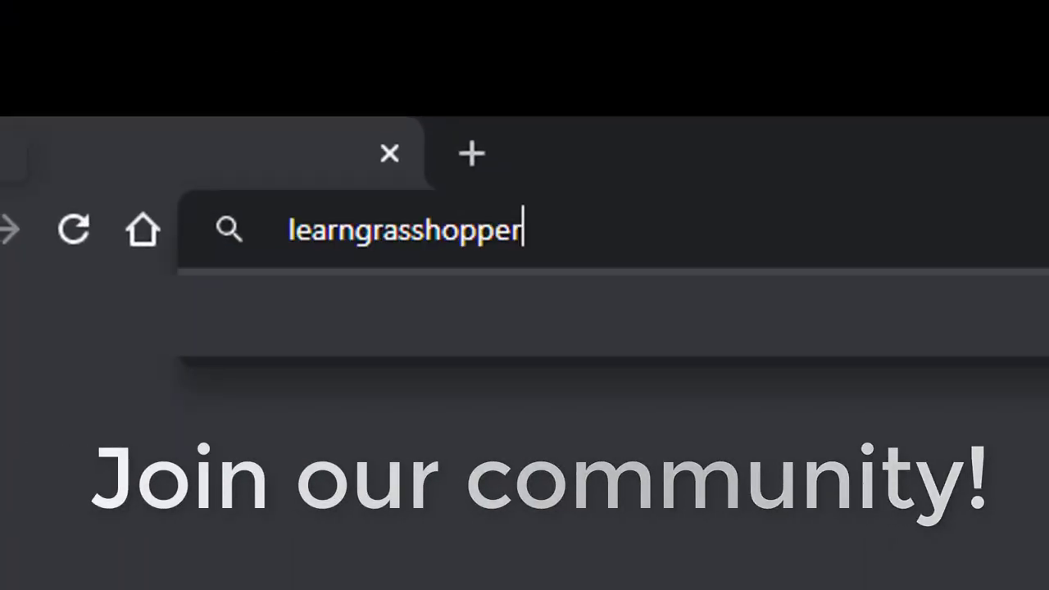
{"action": "type", "text": ".com"}
{"action": "key", "text": "Return"}
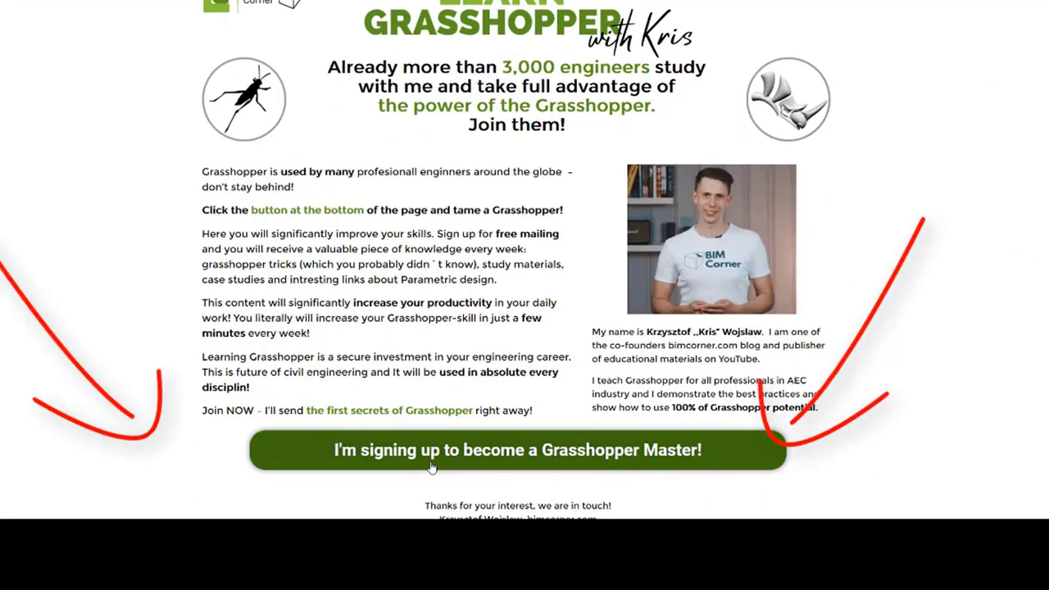
{"action": "left_click", "coordinate": [431, 467]}
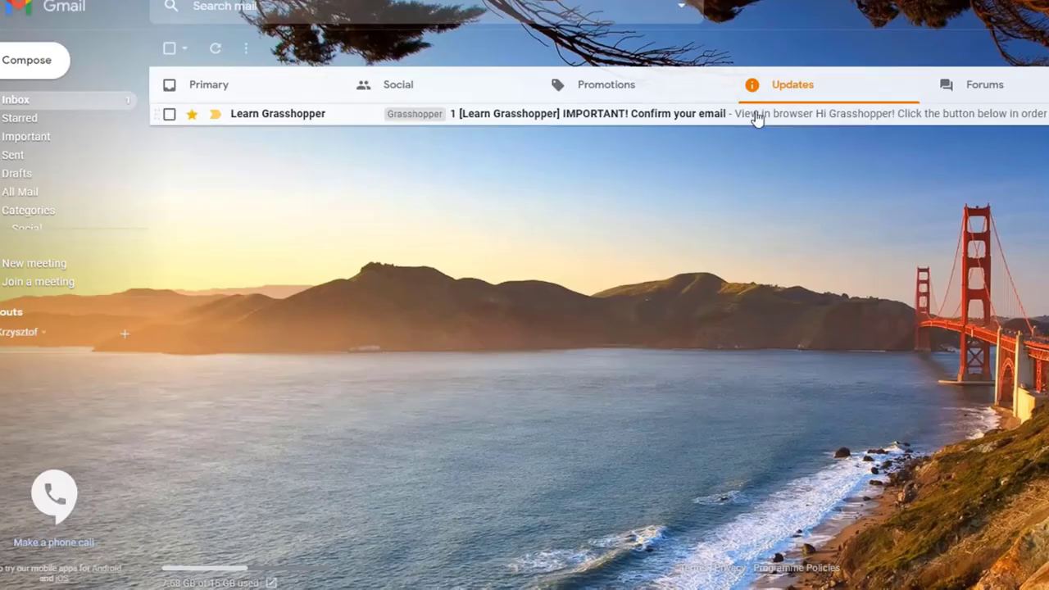
Step: Move the Learn Grasshopper confirmation message from Updates to Primary in Gmail, open it and confirm the email address
{"action": "left_click_drag", "start_coordinate": [724, 113], "coordinate": [230, 98]}
{"action": "left_click", "coordinate": [231, 97]}
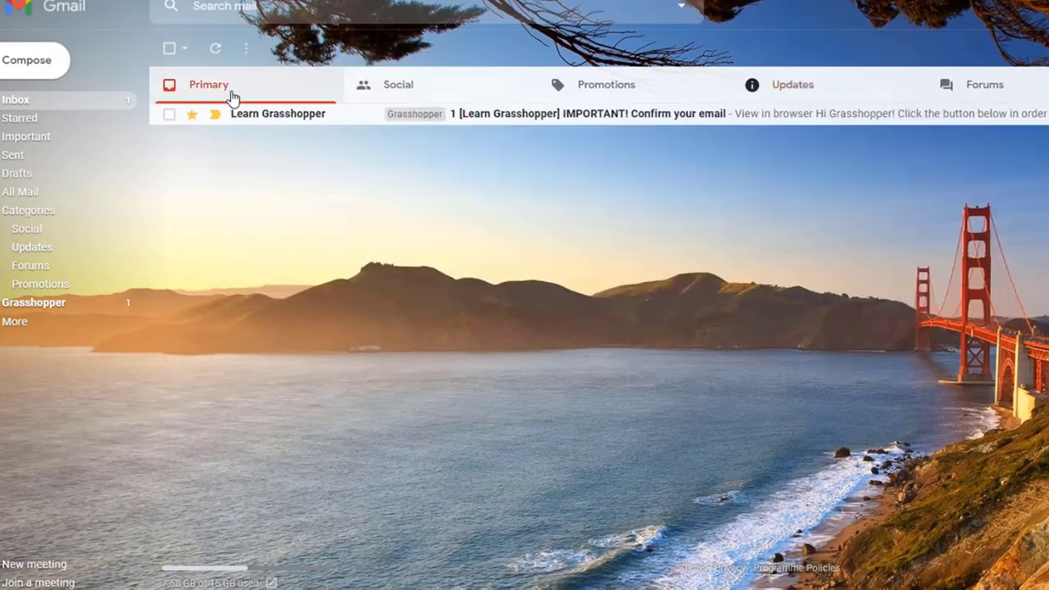
{"action": "left_click", "coordinate": [529, 122]}
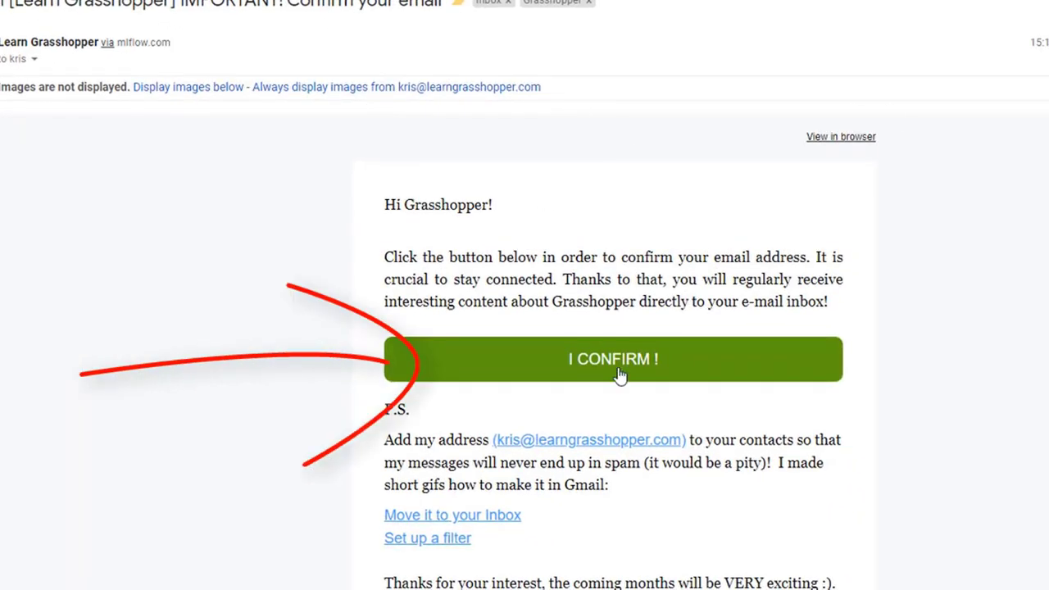
{"action": "left_click", "coordinate": [621, 374]}
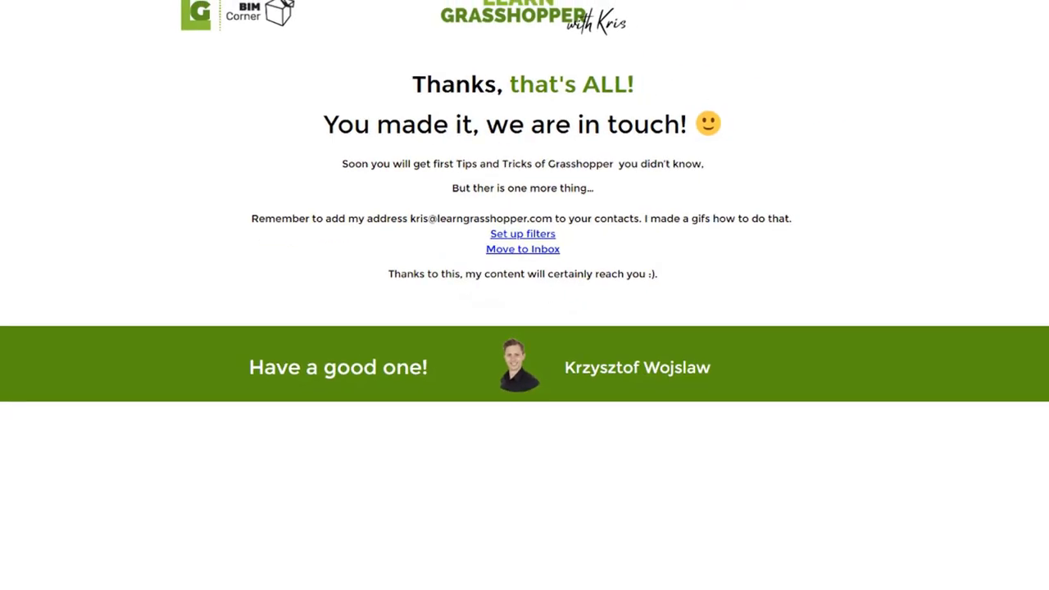